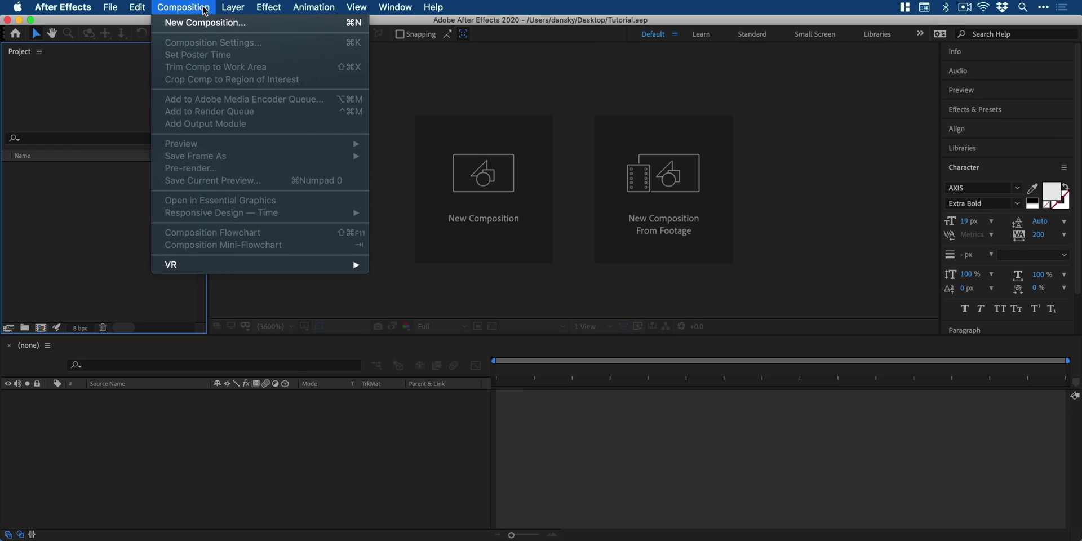
Create a composition named Final Render with the HDTV 1080 24 preset, 1920 x 1080 px, lasting 10 seconds
left_click(203, 21)
type("Final Render")
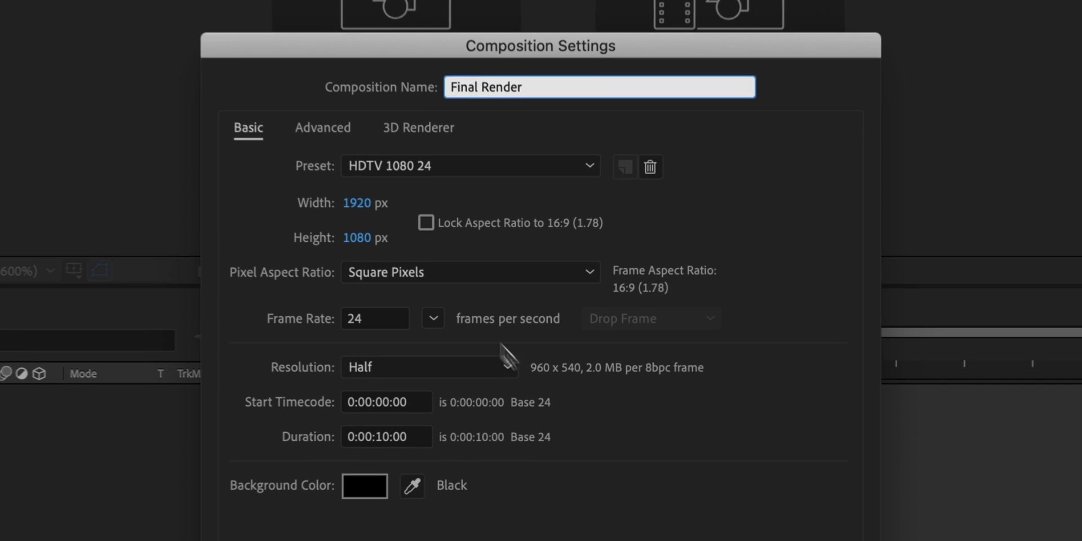
left_click(702, 517)
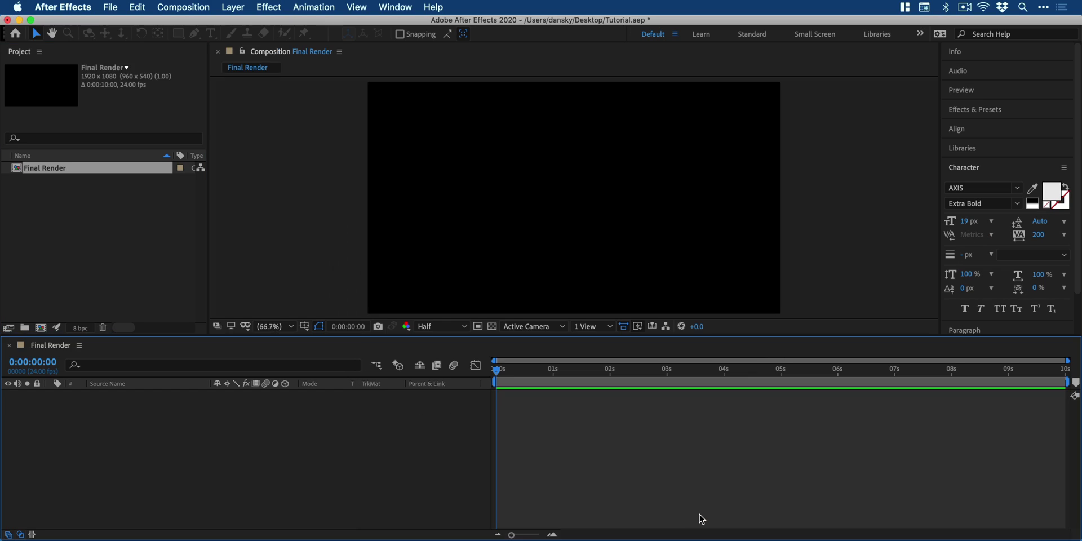
Import the image AdobeStock_245484575.jpeg and the audio file ES_Glass Crack 2 - SFX Producer.mp3 as footage
double_click(111, 200)
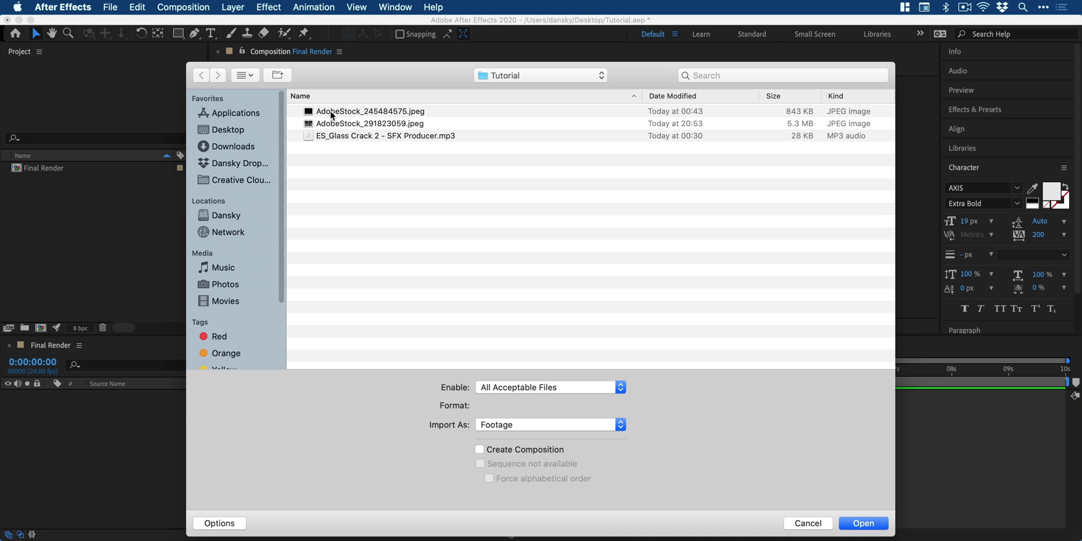
left_click(332, 113)
left_click(333, 136, "super")
key("Return")
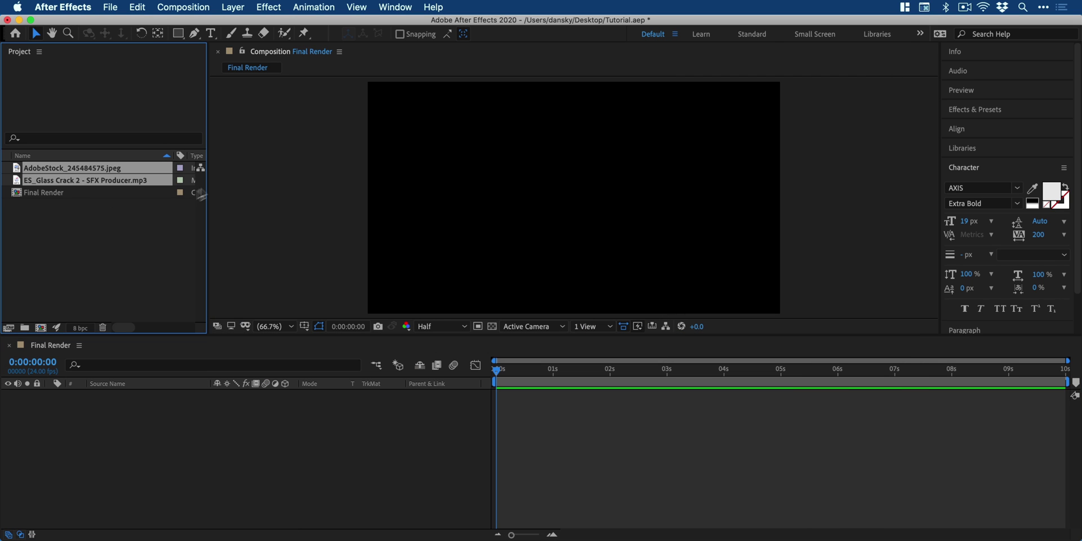
Add the imported image to Final Render as a locked layer named Cracked Glass, scaled to 52%
left_click(135, 231)
left_click(86, 172)
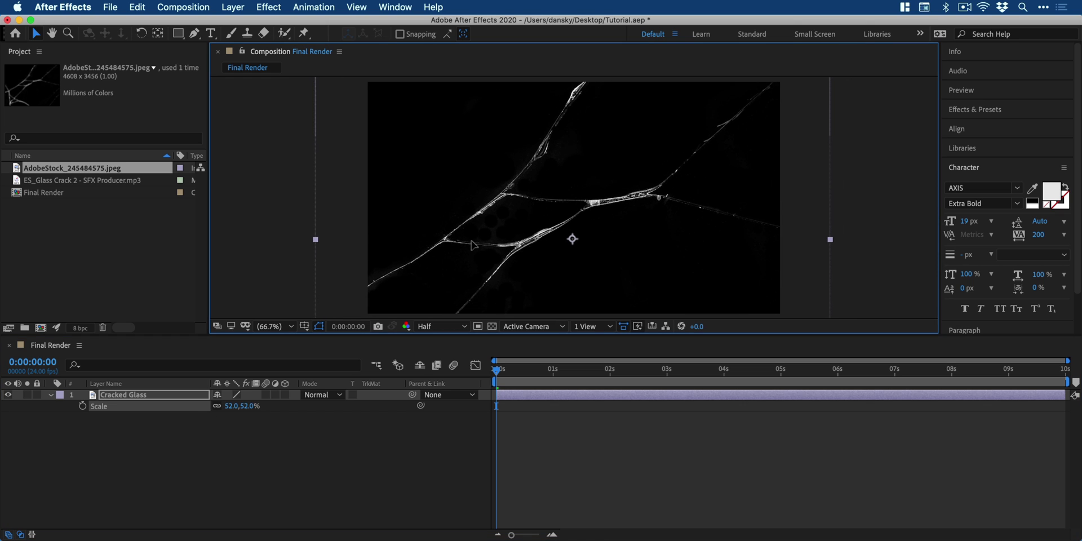
left_click(37, 396)
Add the text CRACK over the glass image in AXIS Extra Bold, with size 199 px and tracking 128
left_click(212, 37)
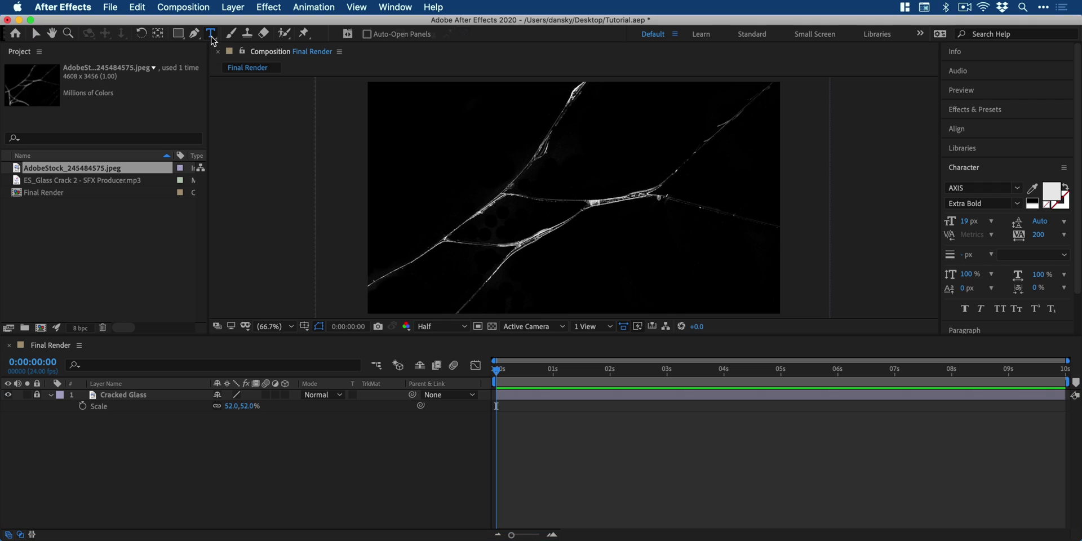
left_click(511, 220)
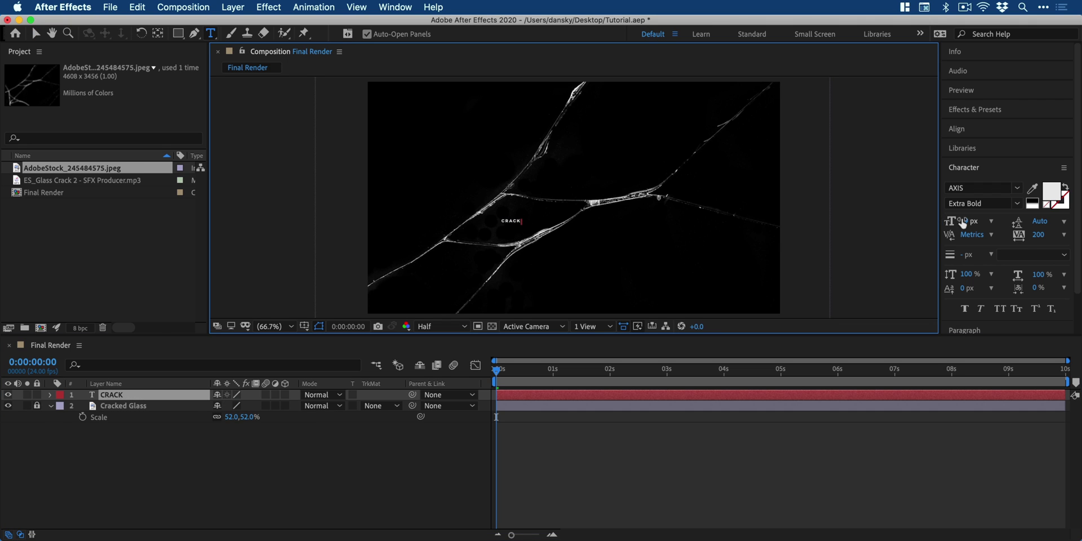
key("super+a")
left_click_drag(963, 221, 996, 234)
left_click(36, 34)
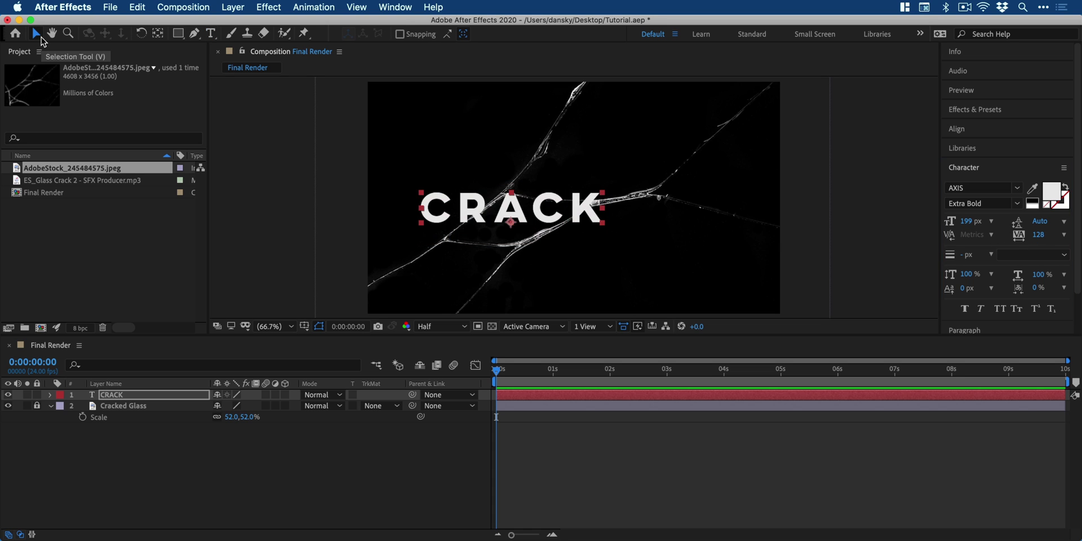
Center the enlarged CRACK text horizontally and vertically in the composition
key("super+Home")
left_click(981, 133)
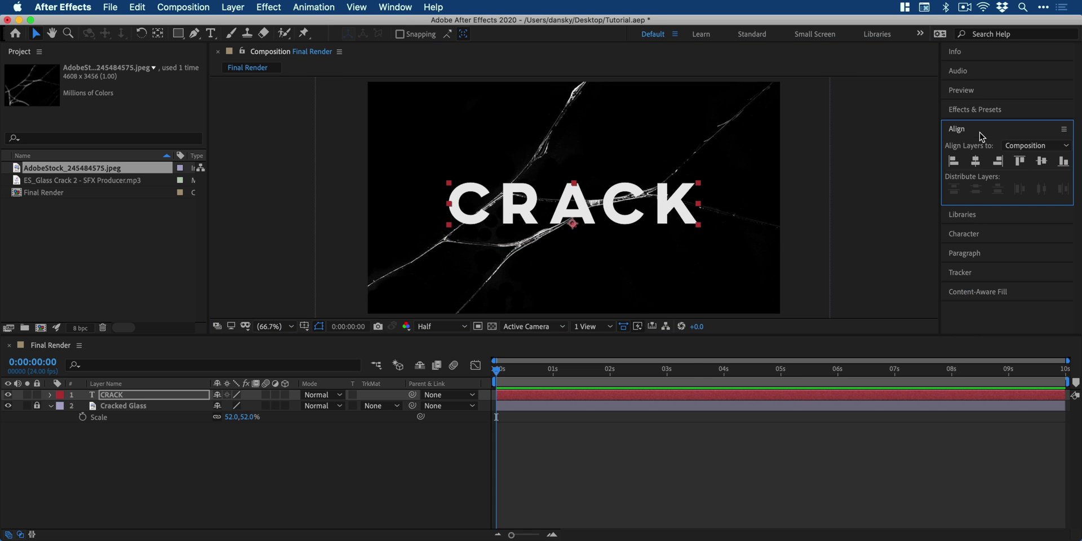
left_click(978, 162)
left_click(1041, 162)
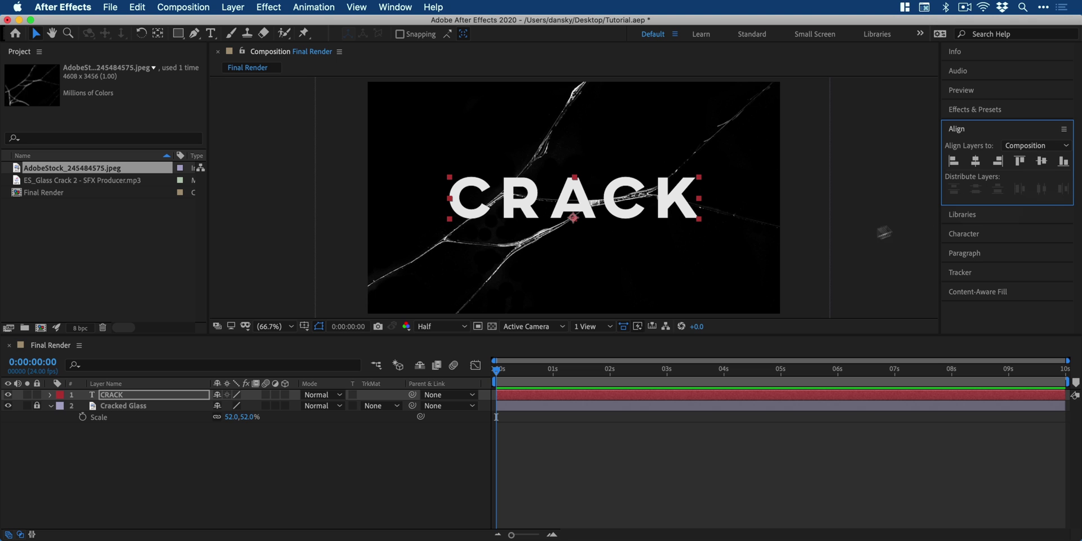
left_click(870, 237)
Pre-compose the CRACK layer as Cracked Text Master, check its contents and return to Final Render
left_click(158, 396)
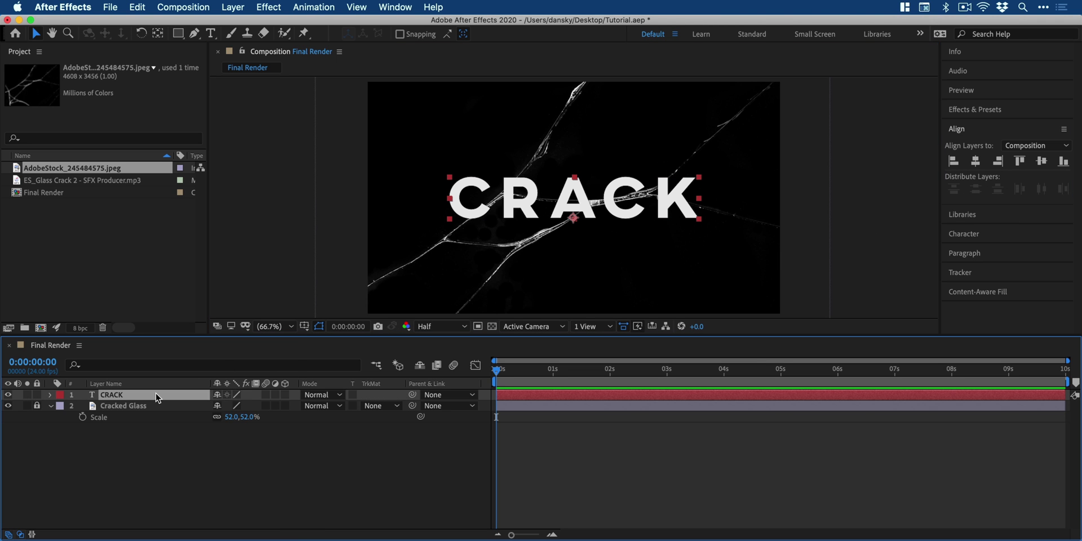
right_click(157, 396)
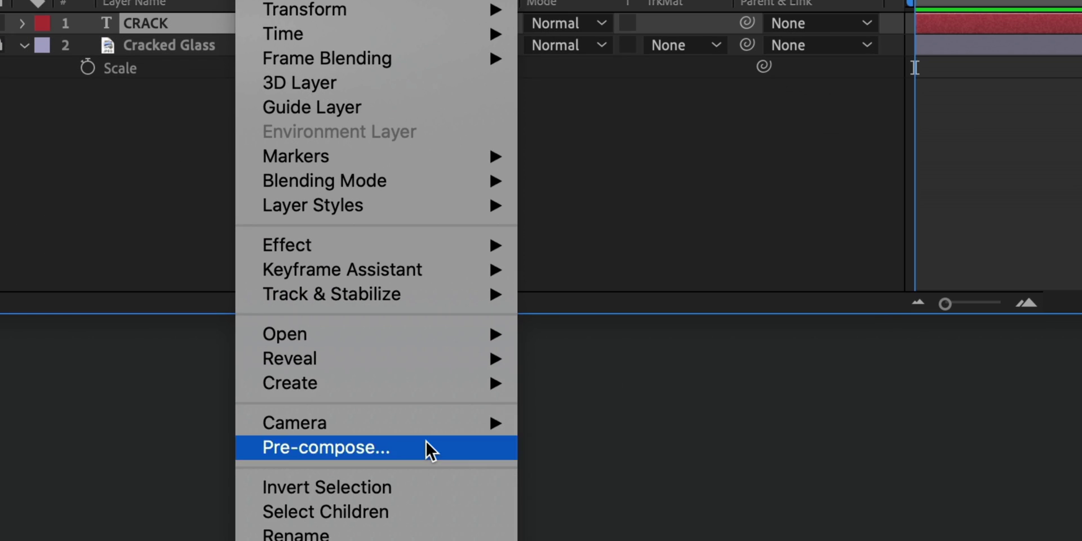
left_click(255, 540)
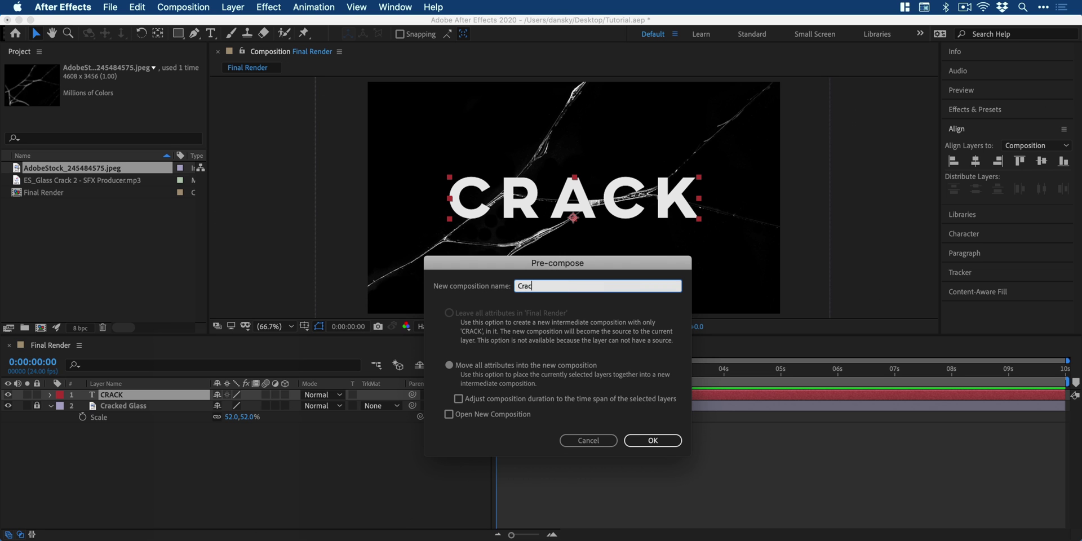
key("Return")
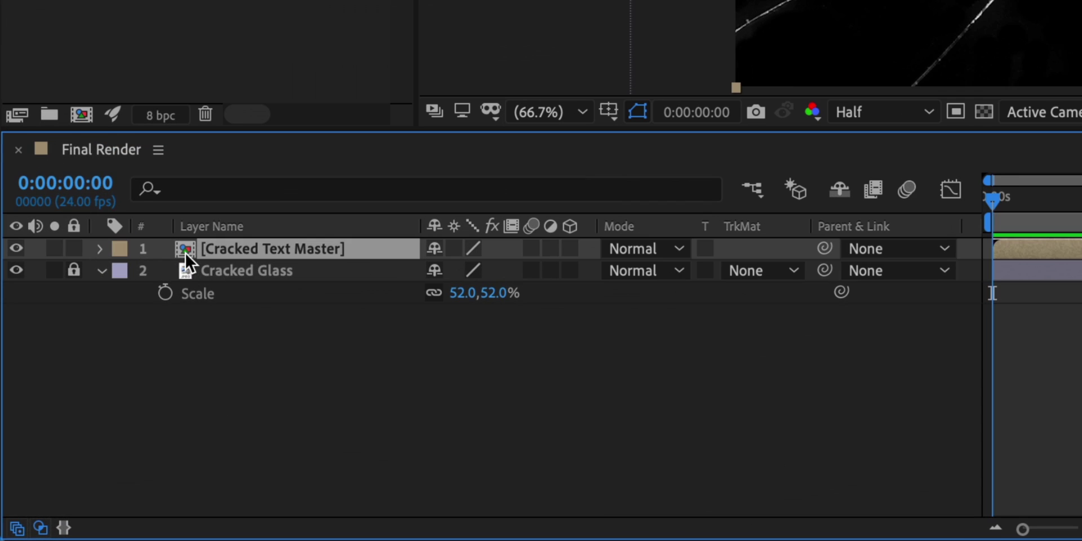
double_click(92, 397)
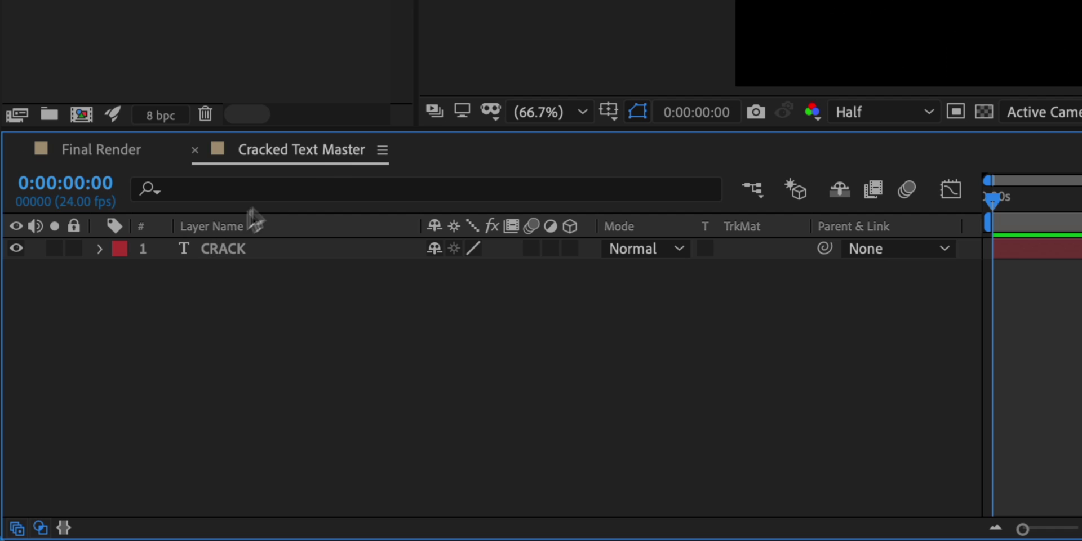
left_click(129, 145)
Duplicate the Cracked Text Master layer five times
key("ctrl+d")
key("ctrl+d")
key("ctrl+d")
key("ctrl+d")
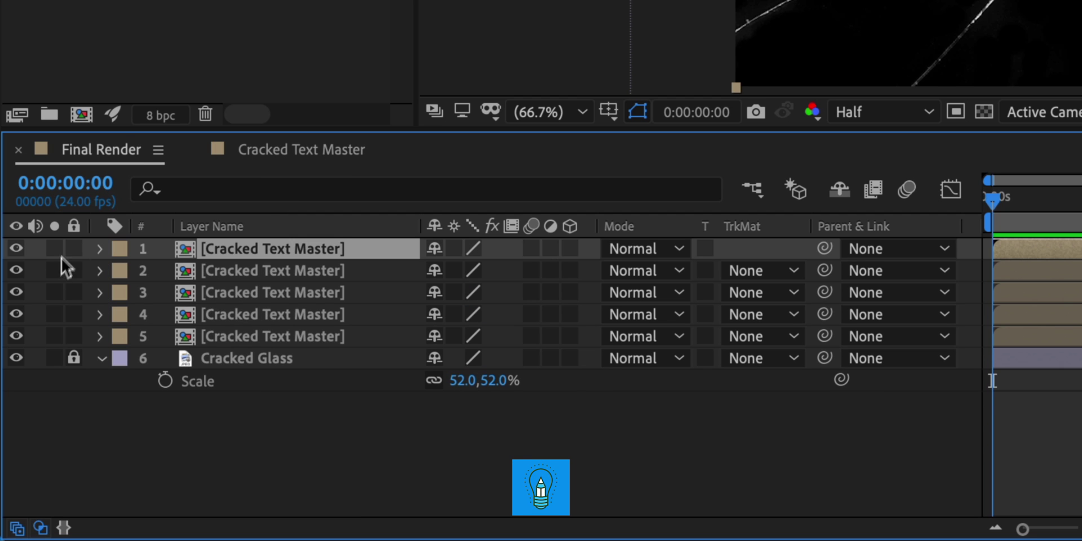
key("ctrl+d")
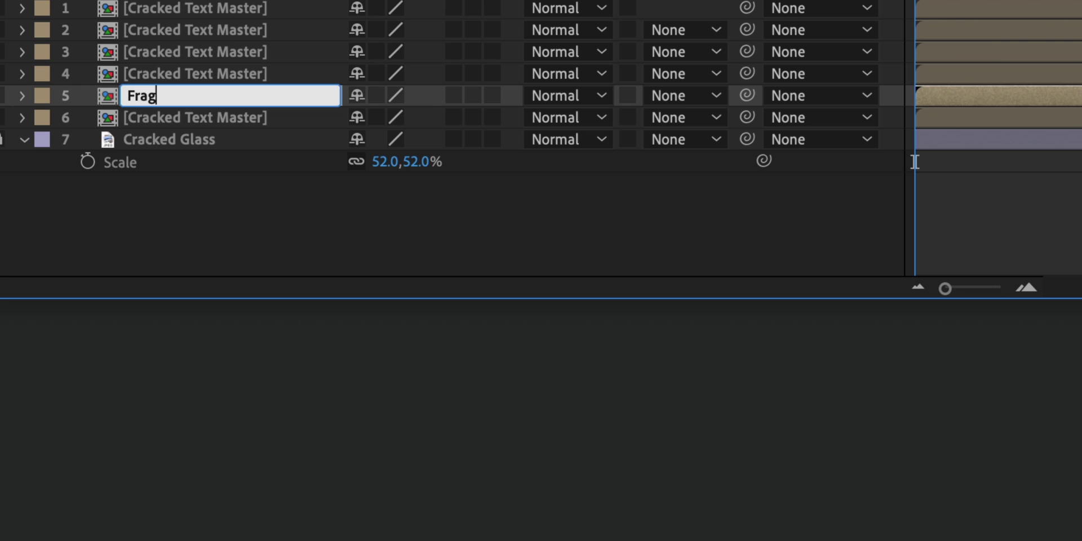
Rename the five copies above the original Fragment 1 to Fragment 5, and hide every text layer except Fragment 1
type("ragment 1")
key("Return")
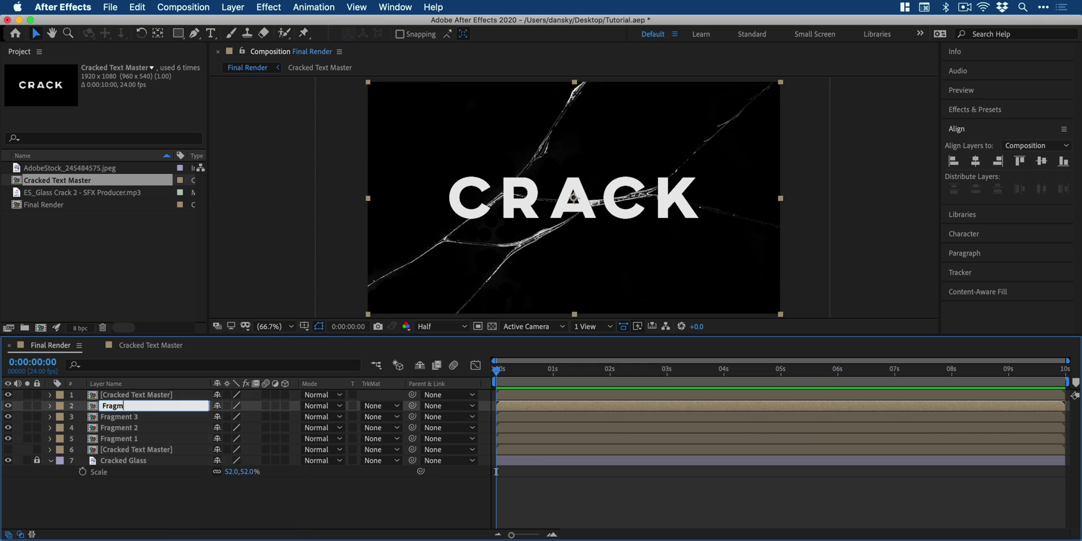
right_click(118, 394)
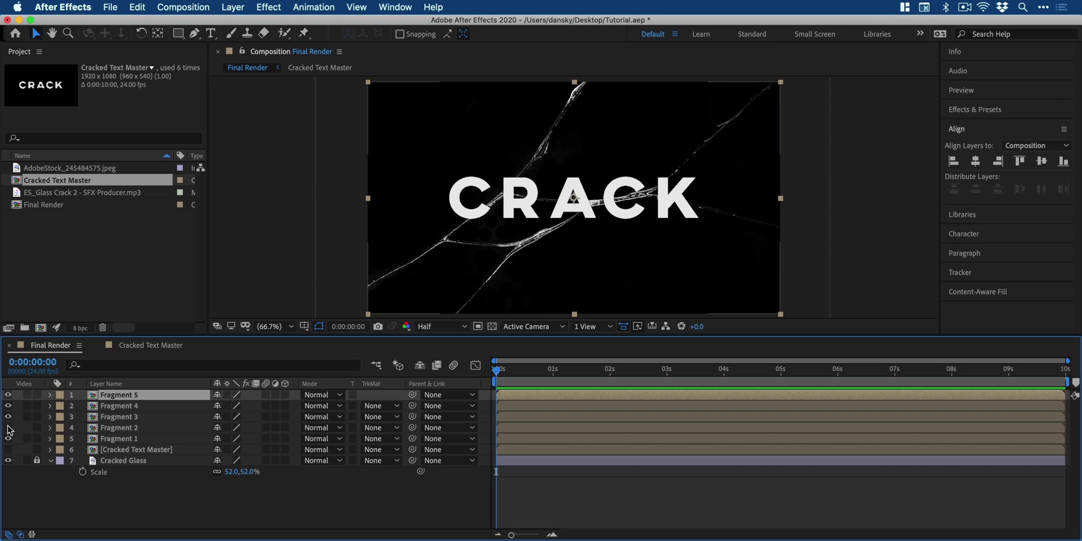
Create a red 1920 x 1080 px solid named Fragment 1 directly above the Fragment 1 text layer
left_click(117, 439)
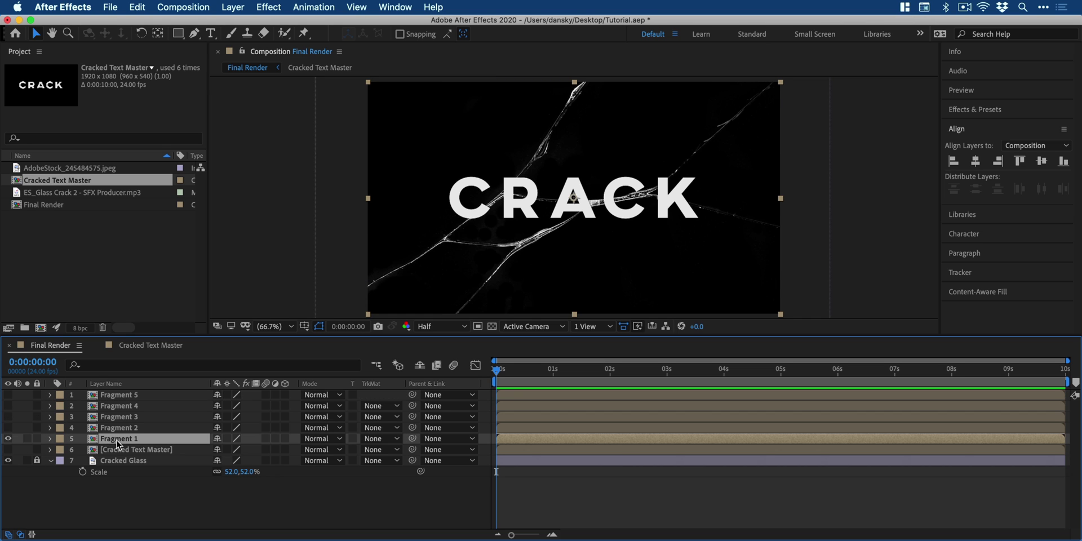
left_click(232, 7)
mouse_move(249, 22)
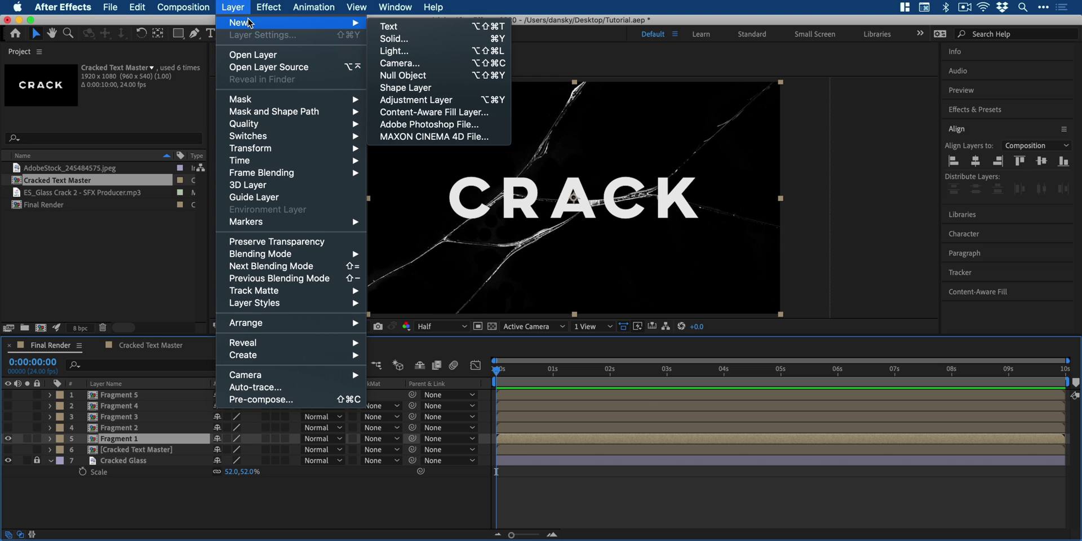
left_click(421, 39)
type("Fragment 1")
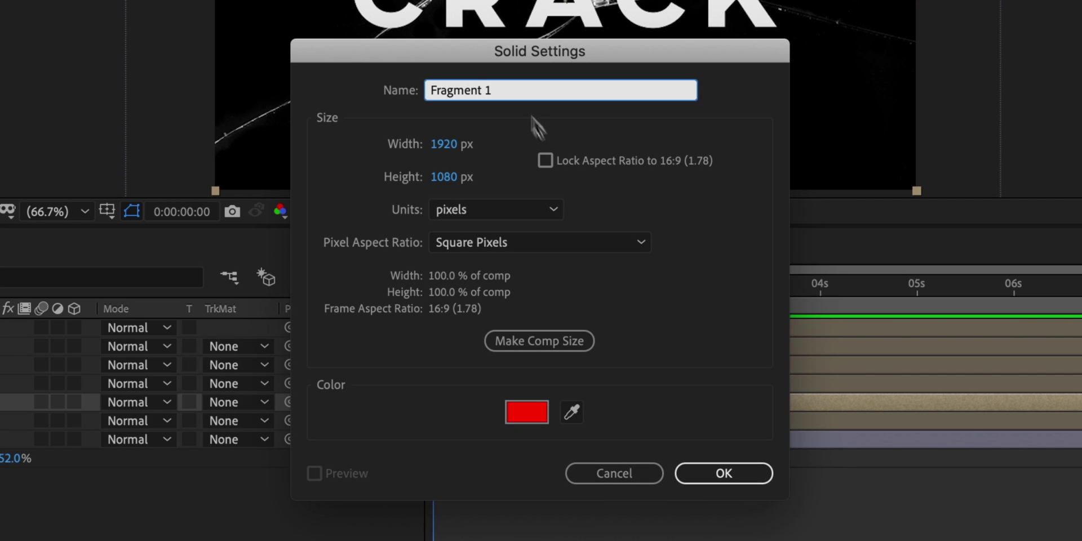
left_click(725, 471)
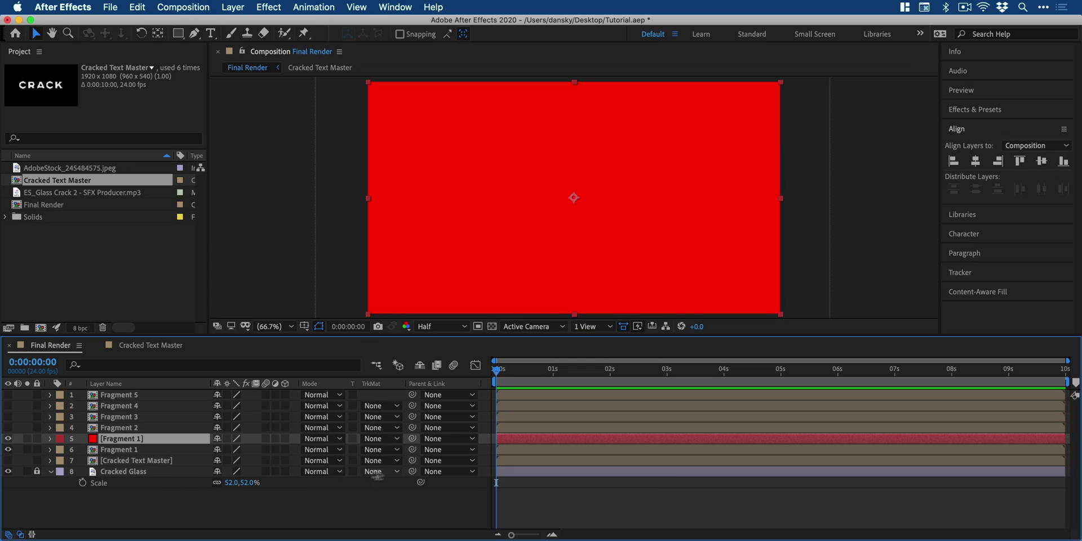
Hide the red solid and draw a closed Pen mask on it, tracing the crack lines around the central glass shard
left_click(8, 439)
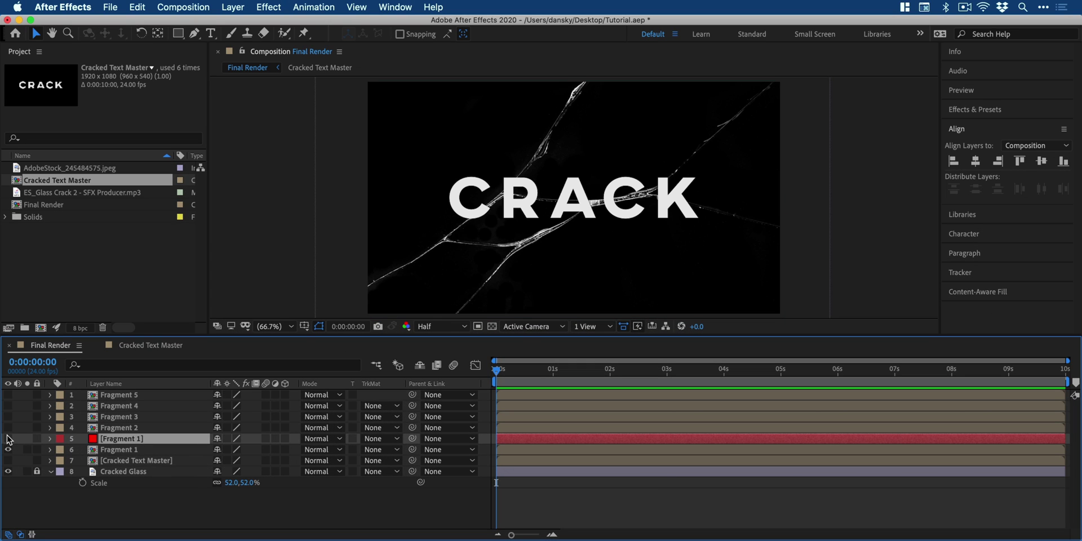
left_click(192, 33)
key("period")
key("period")
left_click_drag(427, 220, 552, 155)
left_click(321, 248)
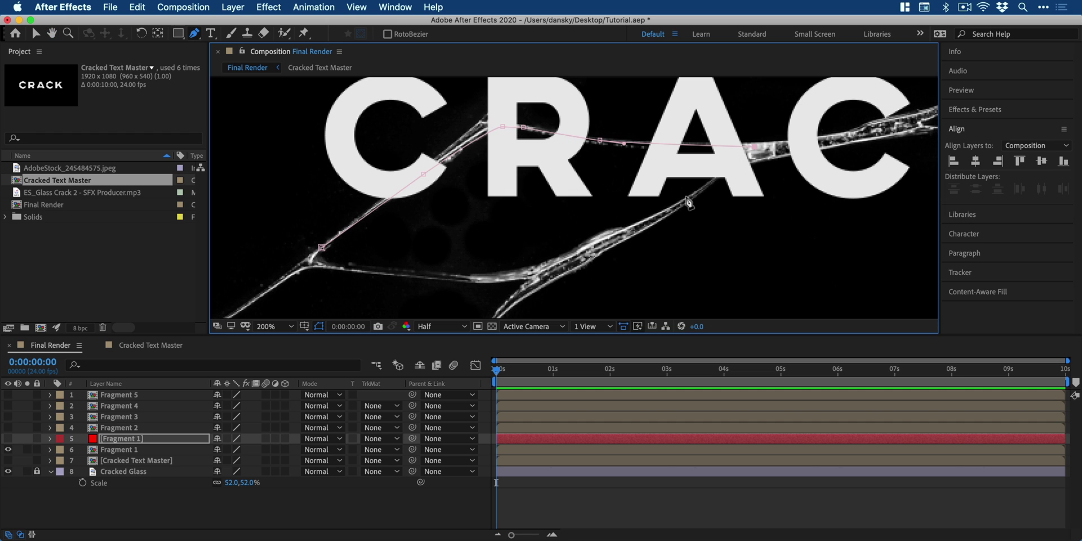
left_click_drag(624, 228, 564, 252)
left_click(541, 263)
left_click_drag(451, 275, 408, 270)
left_click(325, 263)
left_click_drag(322, 248, 341, 233)
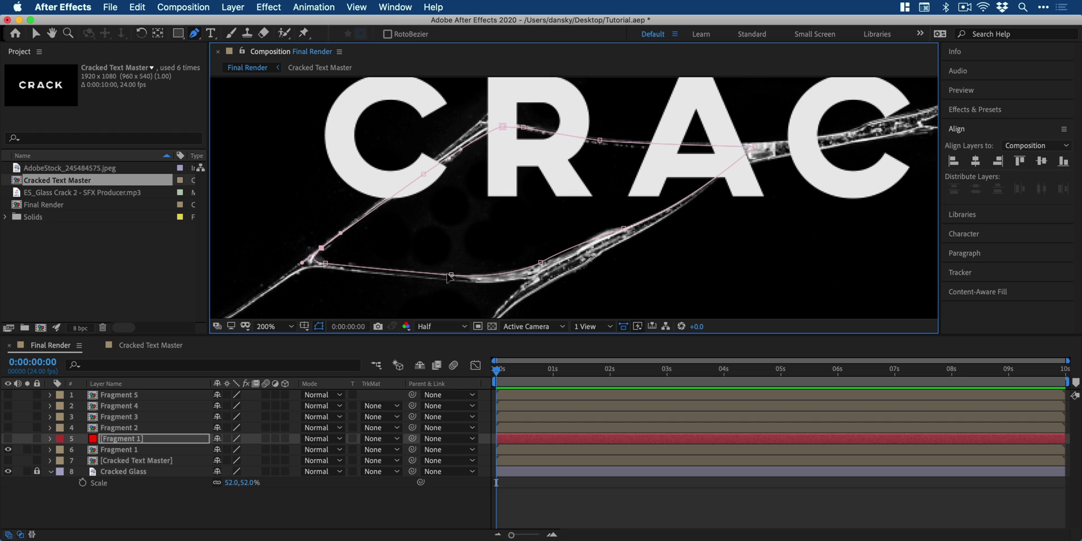
Adjust the mask points along the shard's lower edge so they follow the crack more closely
left_click_drag(451, 274, 451, 278)
left_click_drag(325, 263, 321, 264)
left_click_drag(541, 263, 544, 268)
left_click_drag(624, 228, 624, 231)
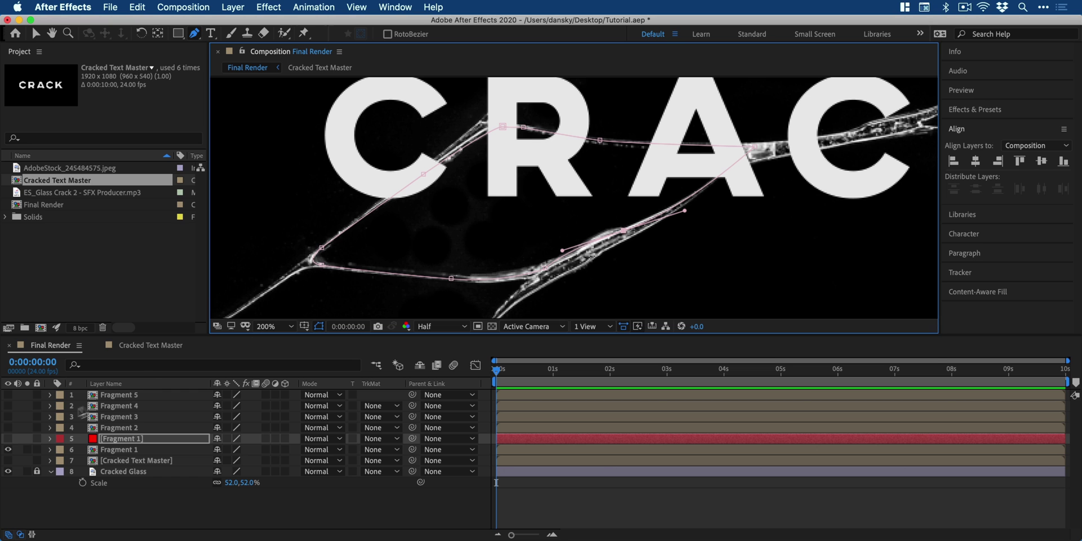
Show the red solid again and set it as the Alpha Matte of the Fragment 1 text layer
left_click(8, 438)
left_click(155, 449)
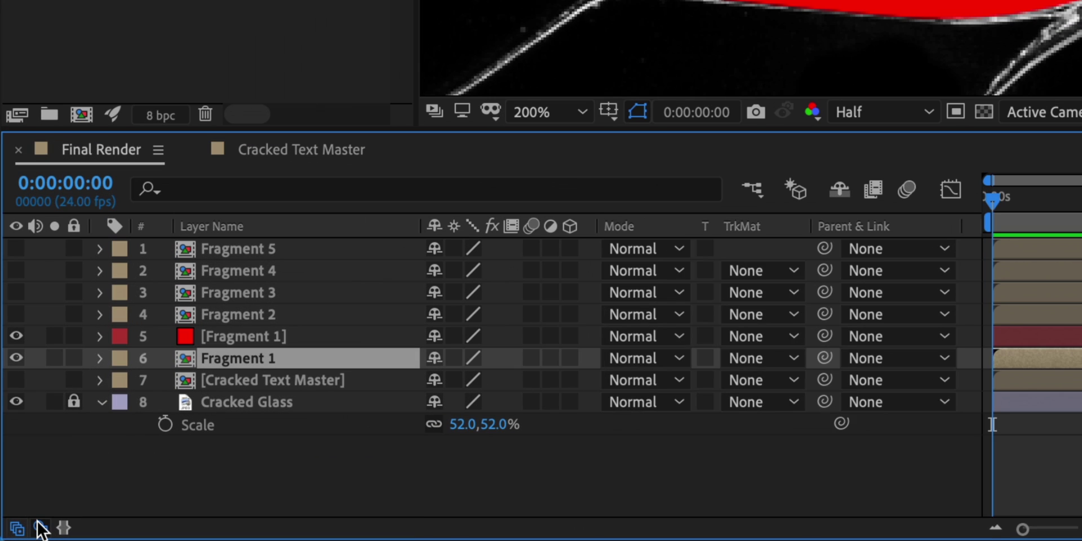
left_click(19, 535)
left_click(40, 529)
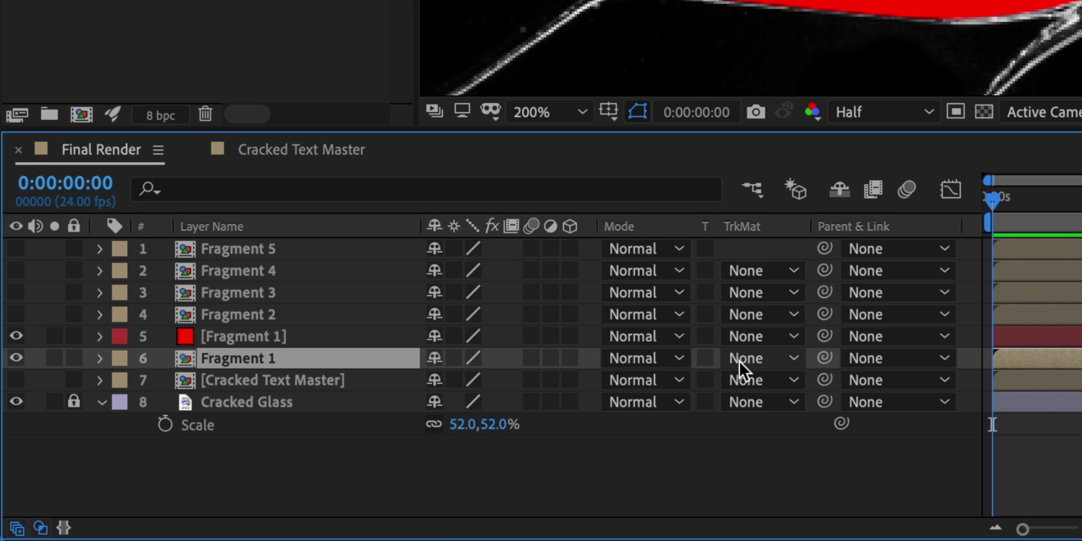
left_click(753, 369)
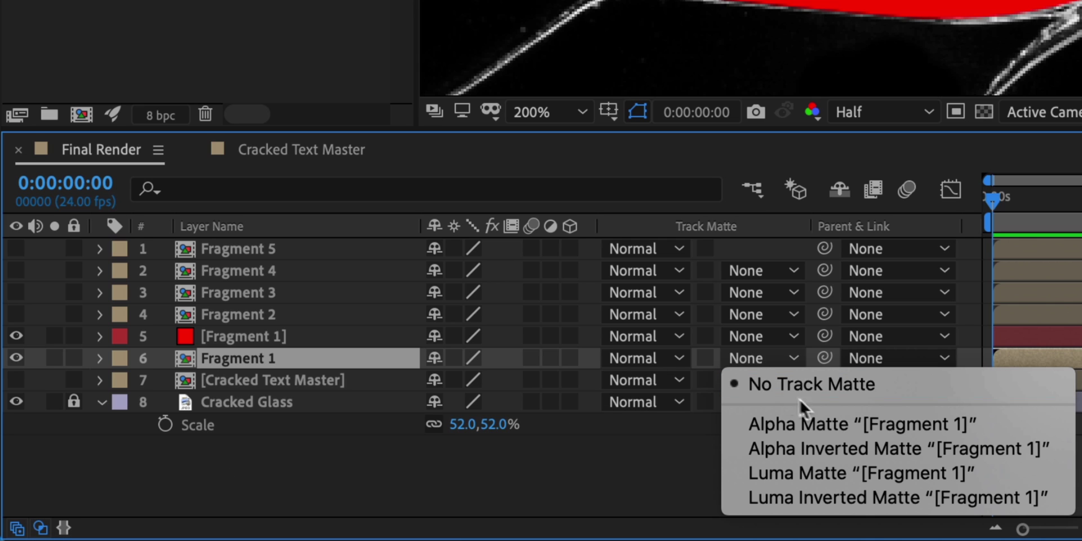
left_click(838, 425)
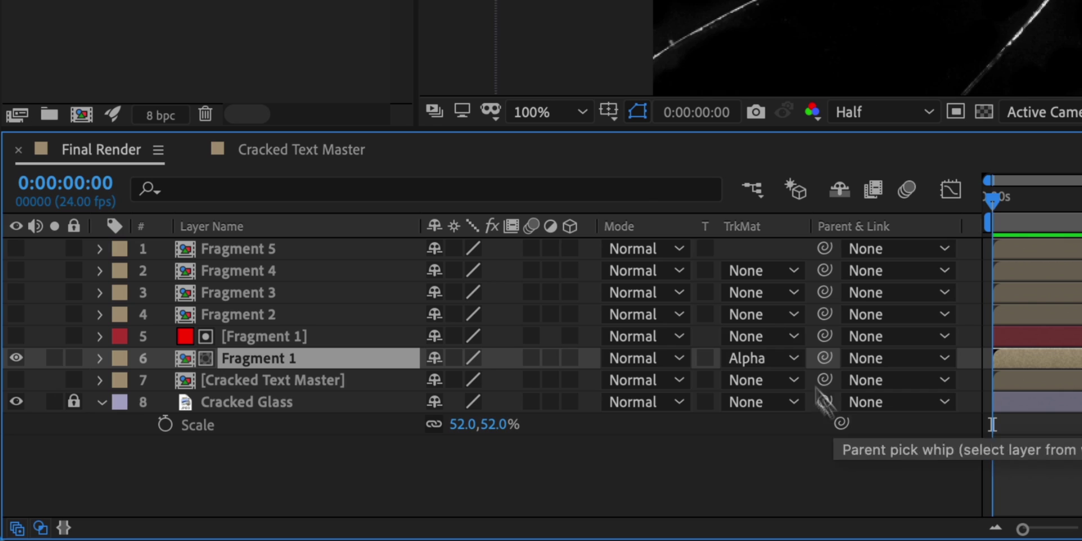
Move the Fragment 1 text layer horizontally to an X position of 763 inside its matte
left_click(583, 111)
left_click(587, 138)
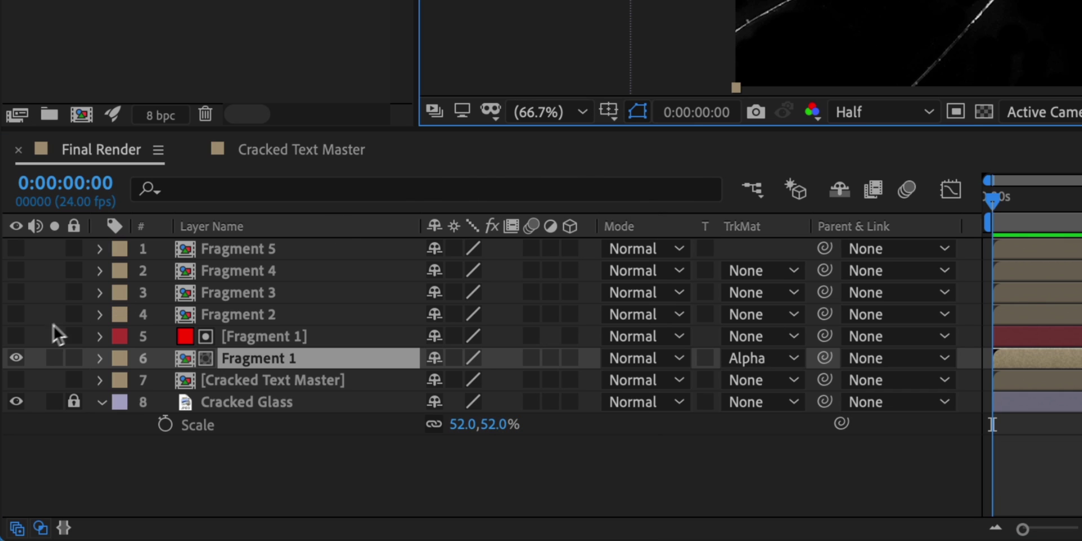
left_click(16, 337)
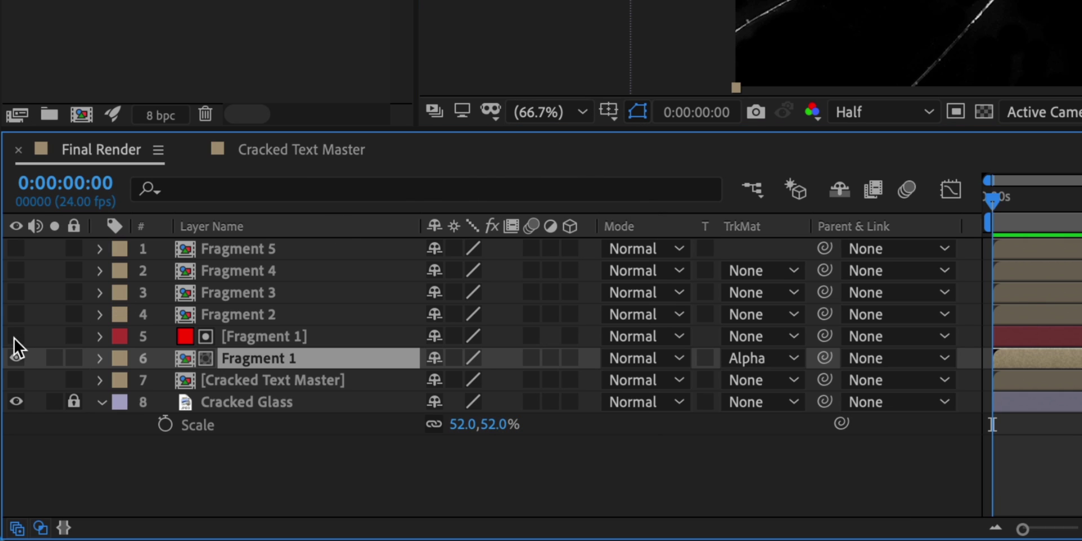
key("p")
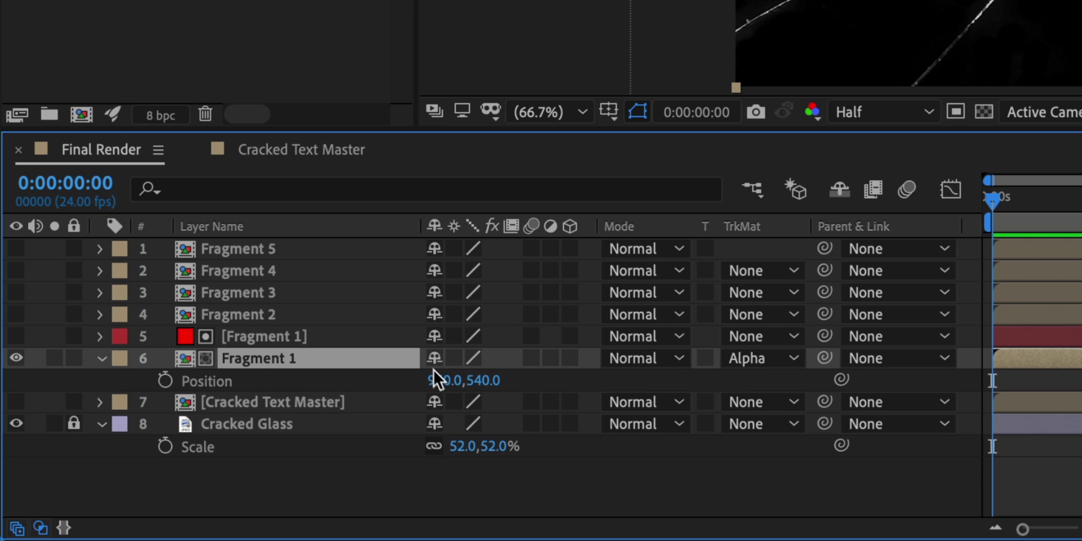
left_click_drag(436, 380, 480, 386)
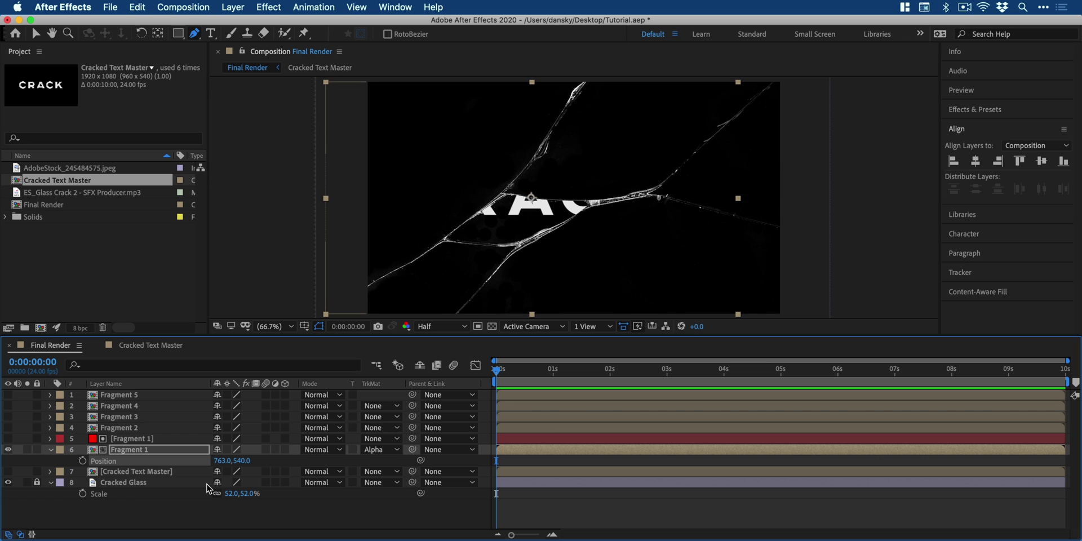
Undo the horizontal move of the Fragment 1 text layer and collapse its properties
key("super+z")
left_click(51, 450)
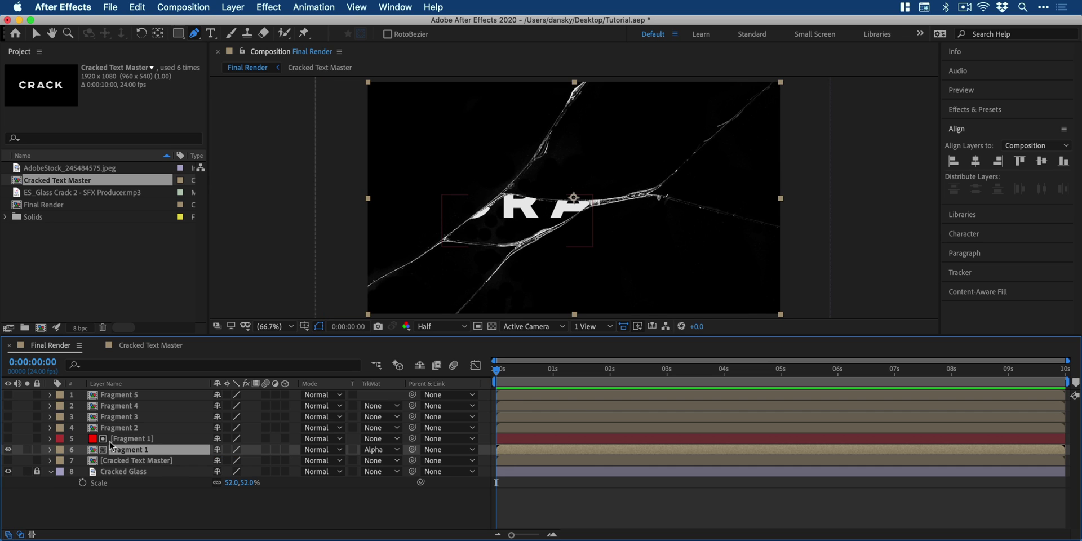
Duplicate the masked red Fragment 1 solid four times and place one copy directly above each of the other Fragment text layers
left_click(131, 440)
key("super+d")
key("super+d")
key("super+d")
key("super+d")
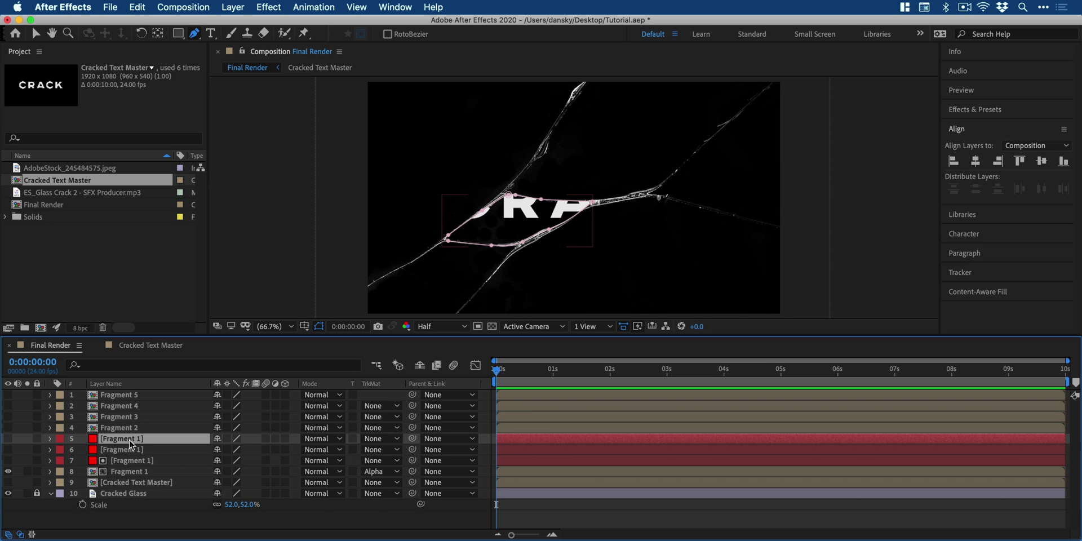
left_click_drag(130, 467, 130, 427)
left_click_drag(131, 470, 134, 393)
Rename the red solids above the Fragment 2 and Fragment 3 text layers as Fragment 2 and Fragment 3
left_click(140, 462)
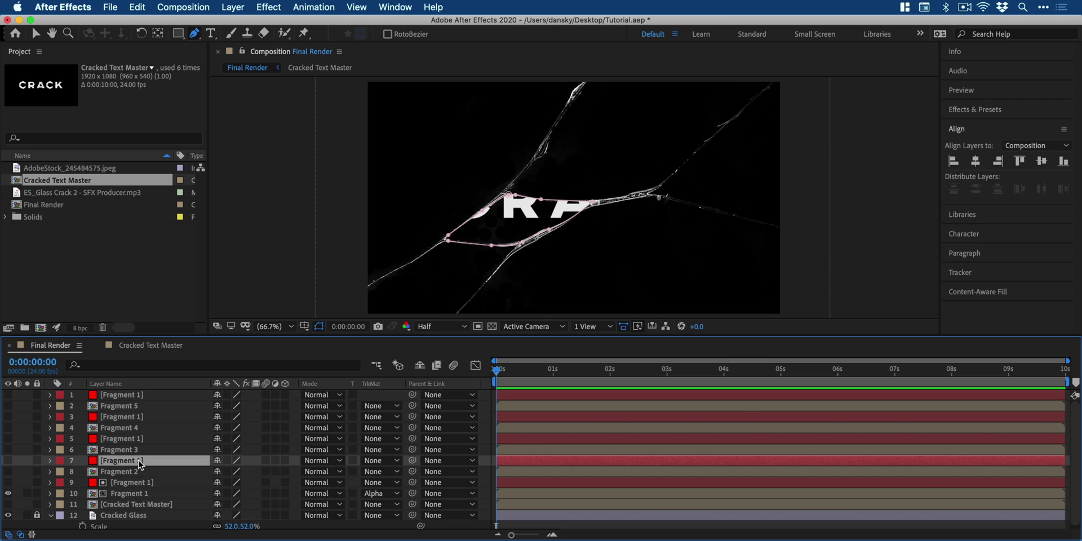
right_click(139, 461)
left_click(287, 500)
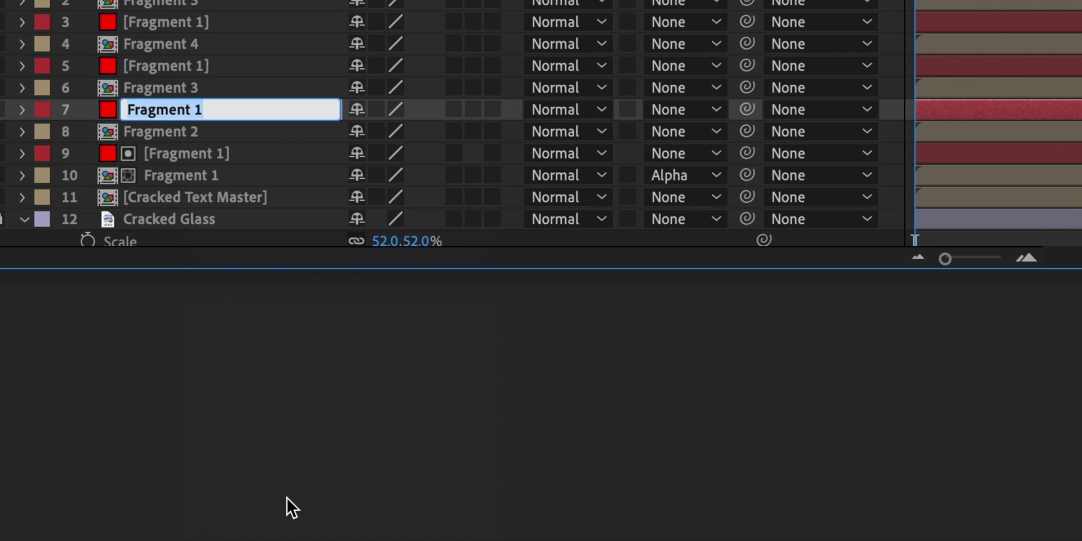
key("Right")
key("shift+Left")
type("2")
key("Return")
right_click(174, 66)
left_click(154, 493)
key("shift+Left")
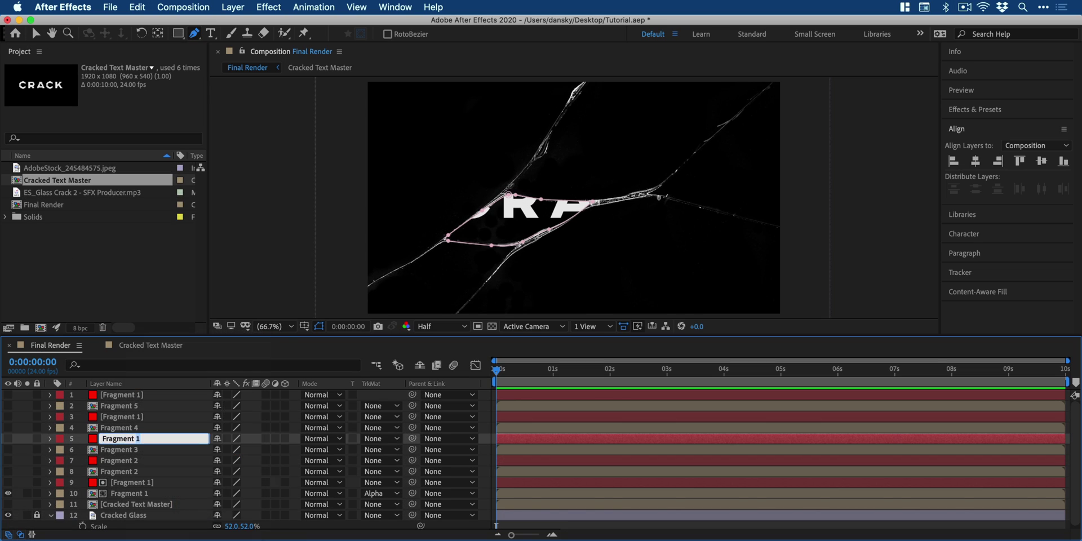
type("3")
key("Return")
Rename the remaining two red solid copies as Fragment 4 and Fragment 5 to match the text layers beneath them
left_click(197, 23)
right_click(136, 418)
left_click(163, 532)
type("4")
key("Return")
right_click(122, 395)
left_click(158, 533)
type("5")
left_click(133, 483)
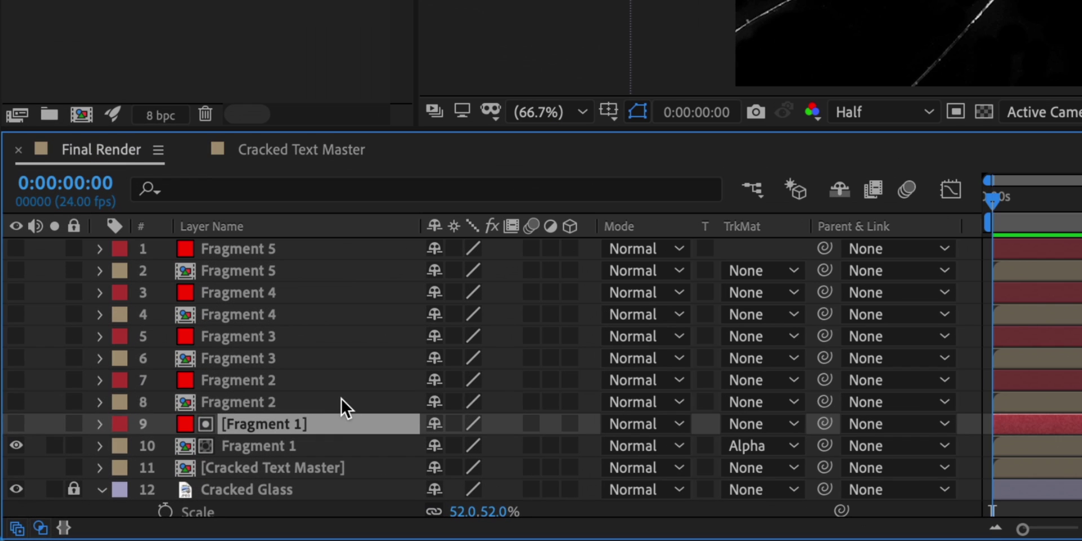
Set the Fragment 2, 3, 4 and 5 text layers to use the red solid above each one as Alpha Matte
left_click(177, 470)
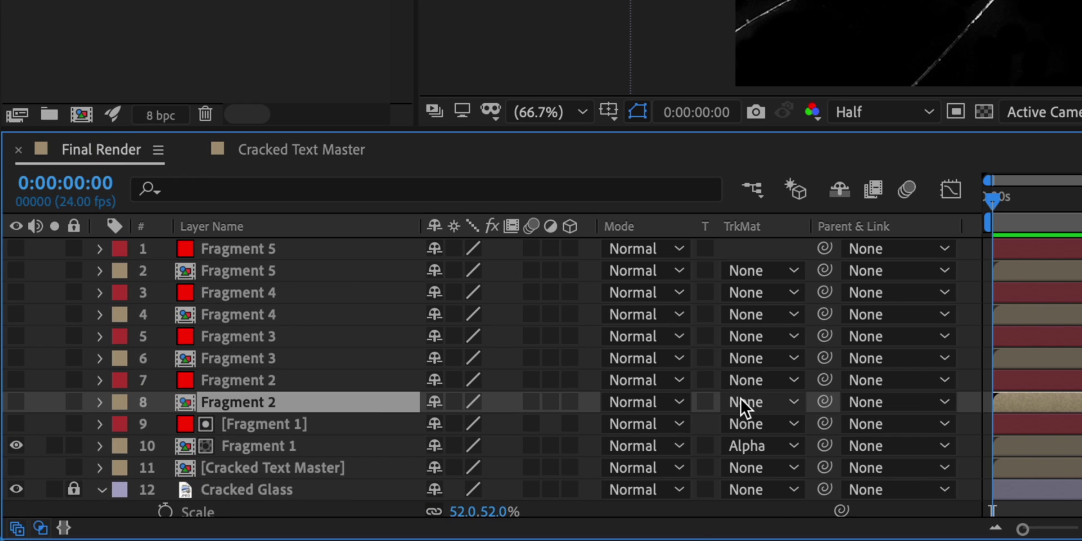
left_click(374, 470)
left_click(784, 468)
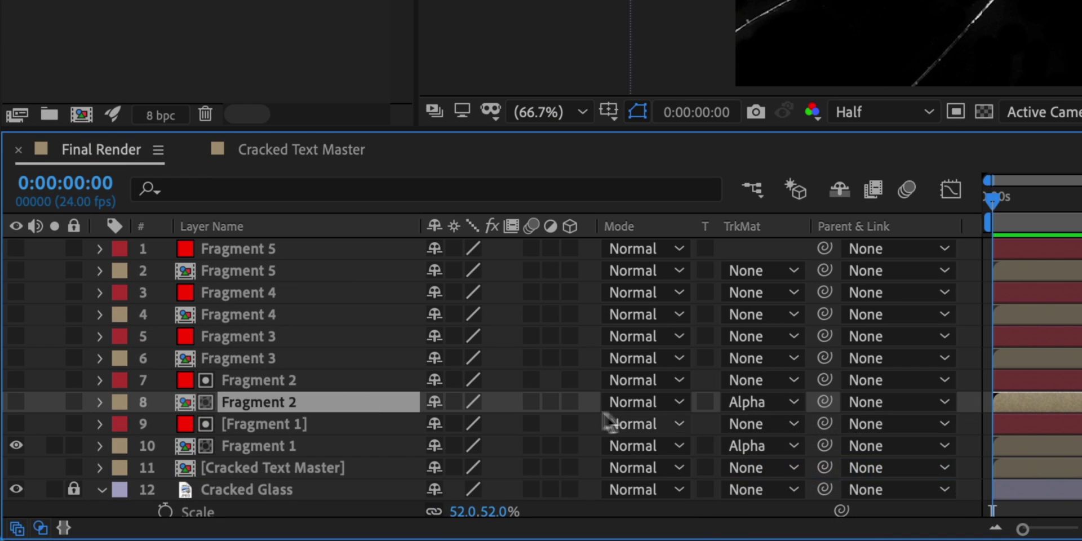
left_click(398, 362)
left_click(759, 364)
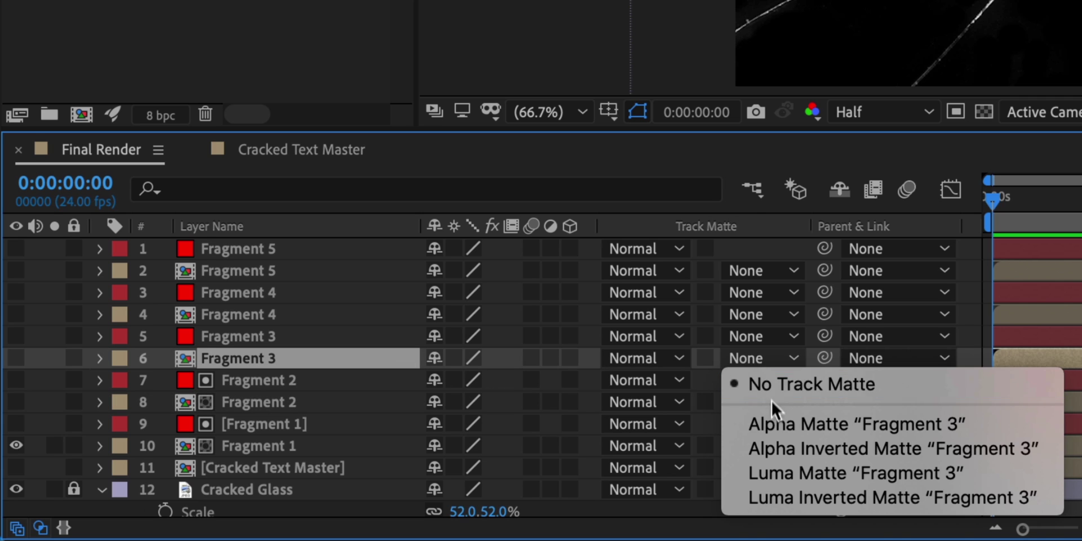
left_click(779, 423)
left_click(381, 314)
left_click(756, 314)
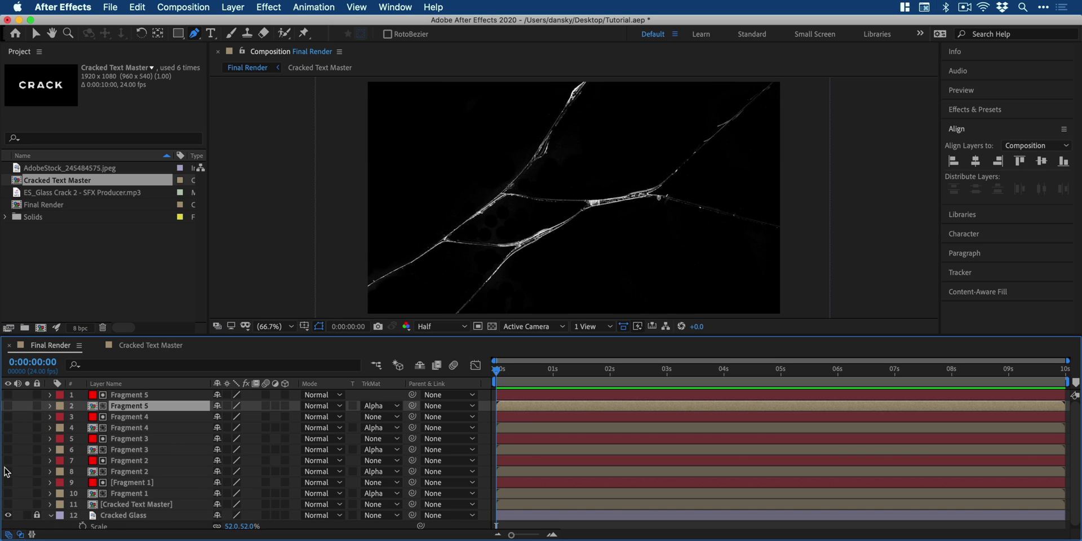
Show the red Fragment 2 solid and reshape its mask to cover the upper-left glass area beside the long diagonal crack
left_click(8, 460)
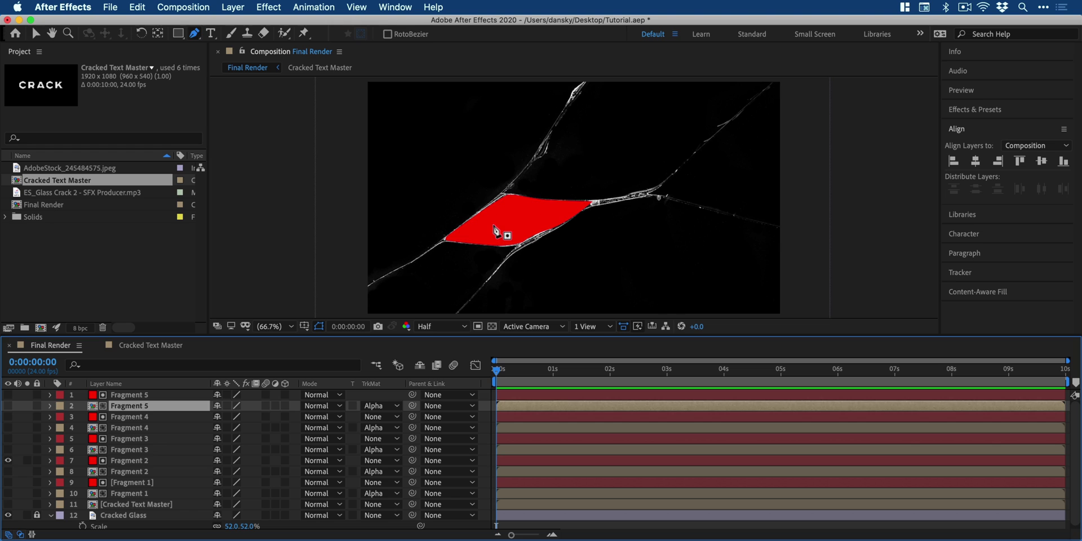
key("v")
left_click_drag(496, 228, 416, 182)
left_click_drag(512, 158, 552, 129)
left_click_drag(466, 184, 501, 193)
left_click_drag(440, 197, 434, 245)
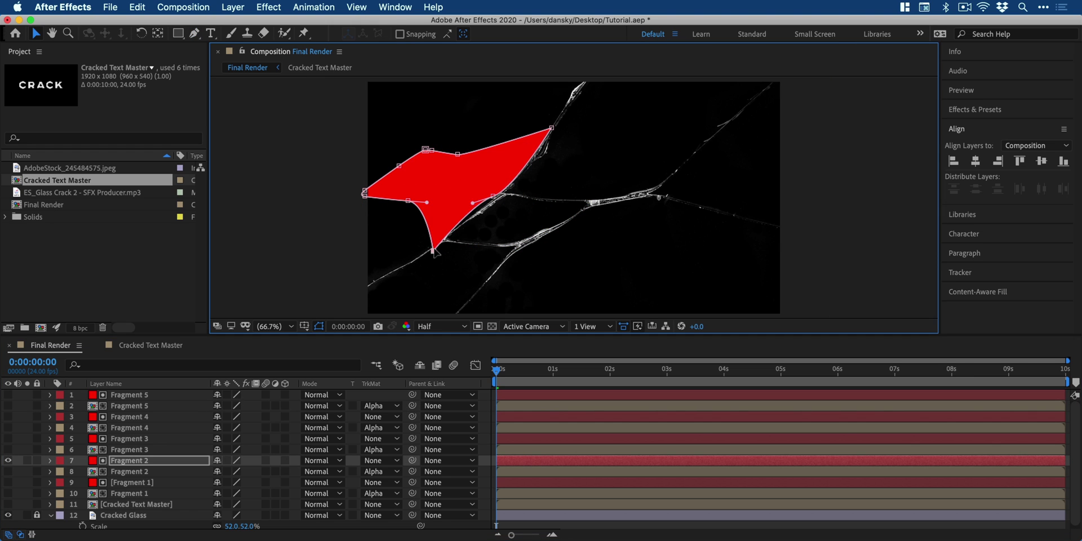
Add a mask point on the Fragment 2 edge, fit that edge to the diagonal crack and hide the solid
key("g")
left_click(519, 174)
left_click_drag(501, 192, 498, 196)
left_click(8, 460)
Show the red Fragment 3 solid and reshape its mask to cover the upper-middle glass area between the two diagonal cracks
left_click(8, 439)
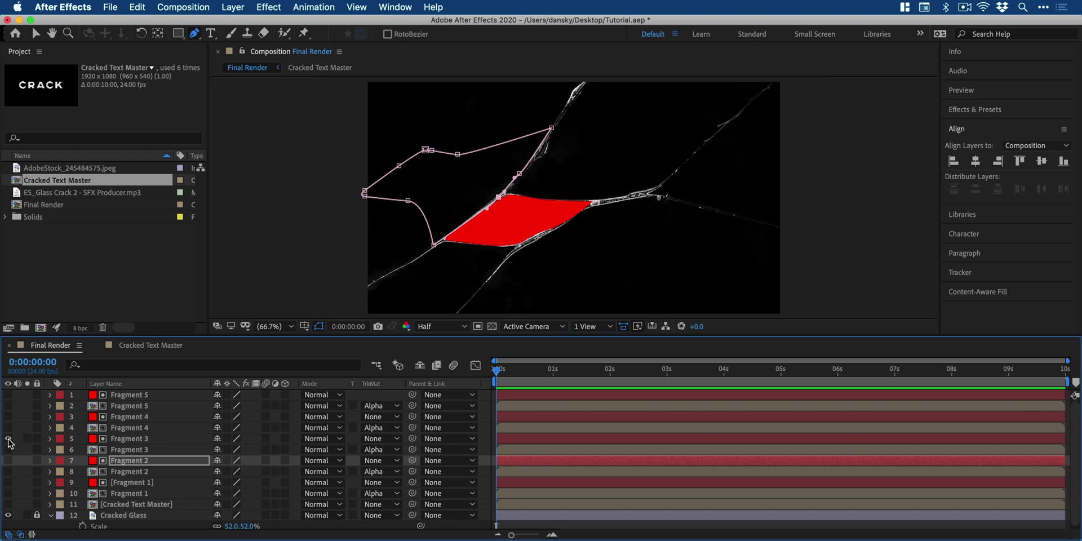
key("v")
left_click(517, 221)
left_click_drag(575, 209, 638, 193)
left_click_drag(544, 229, 724, 121)
left_click_drag(519, 243, 644, 138)
left_click_drag(483, 242, 595, 105)
left_click_drag(448, 235, 570, 101)
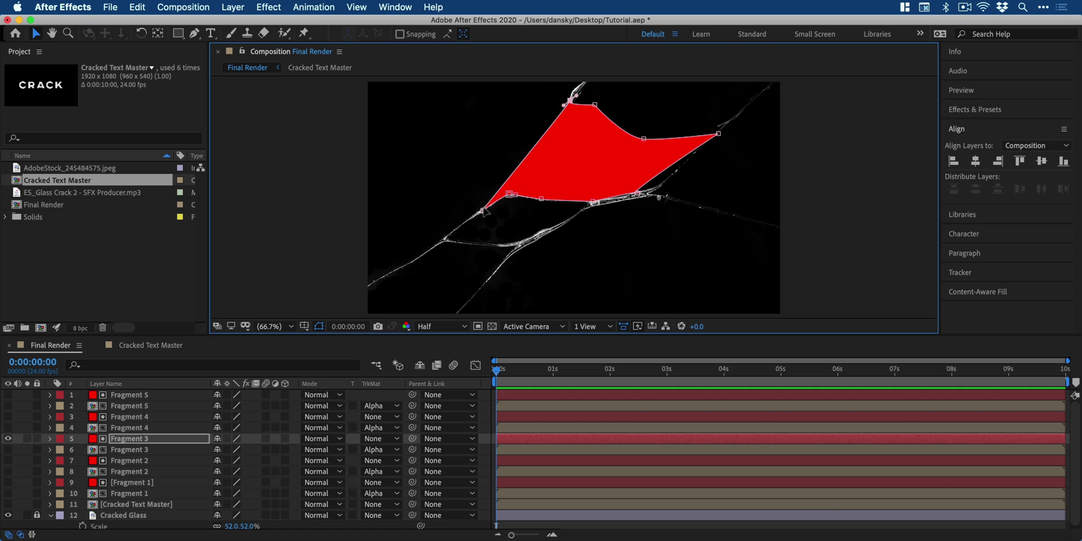
left_click_drag(483, 210, 508, 189)
Add a mask point on Fragment 3's right edge, fine-tune the points along the crack and hide the solid
key("g")
left_click_drag(670, 169, 670, 175)
left_click_drag(719, 134, 715, 133)
left_click_drag(638, 193, 638, 195)
left_click(593, 202)
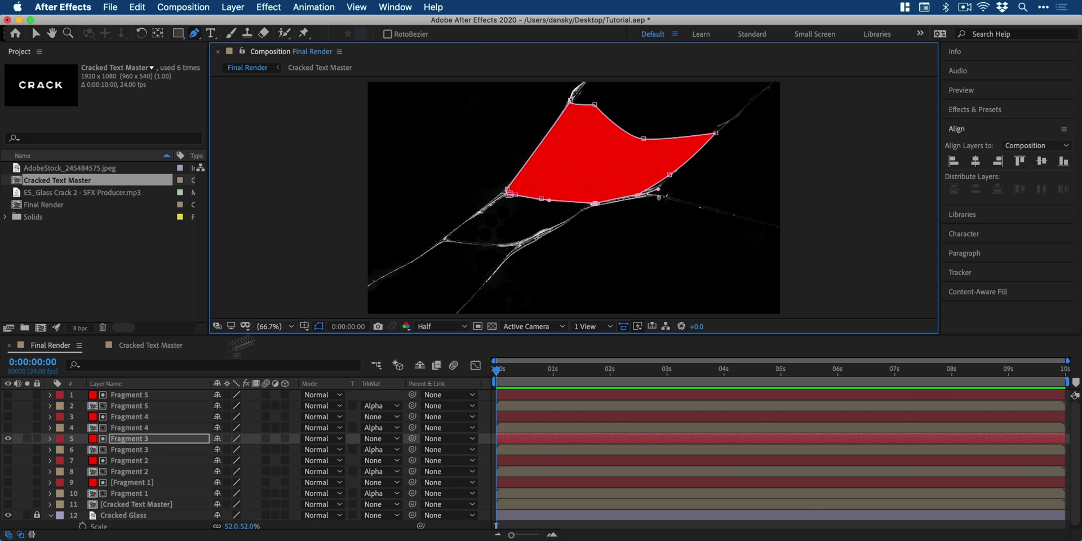
left_click(8, 438)
Show the red Fragment 4 solid and stretch its mask points over the large glass area below the central shard
left_click(8, 417)
key("v")
left_click_drag(541, 200, 537, 215)
key("period")
key("period")
key("super+z")
left_click(451, 250)
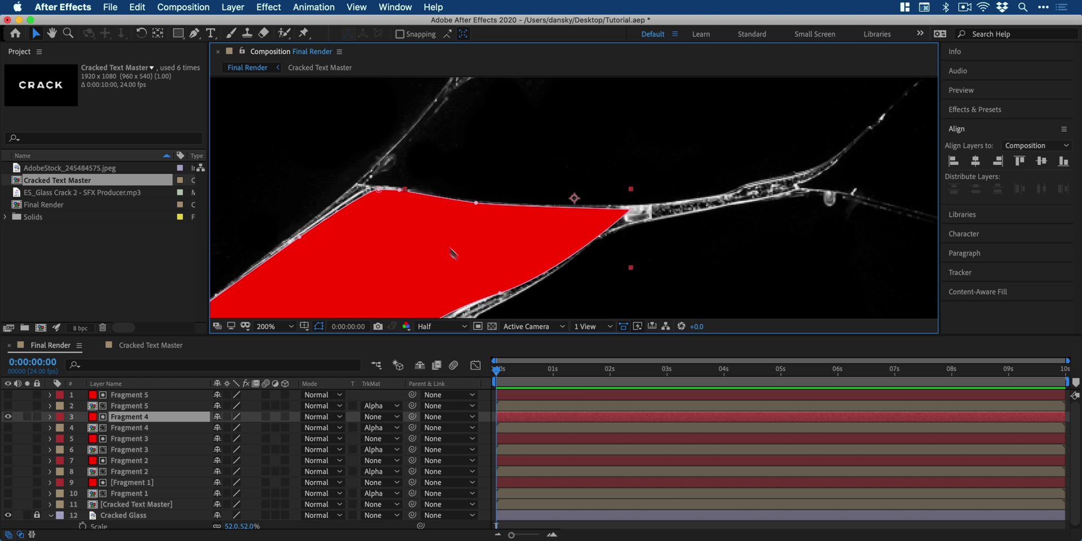
left_click_drag(399, 190, 518, 225)
left_click_drag(476, 202, 792, 135)
key("comma")
left_click_drag(442, 138, 765, 289)
left_click_drag(727, 177, 852, 188)
left_click_drag(402, 162, 464, 312)
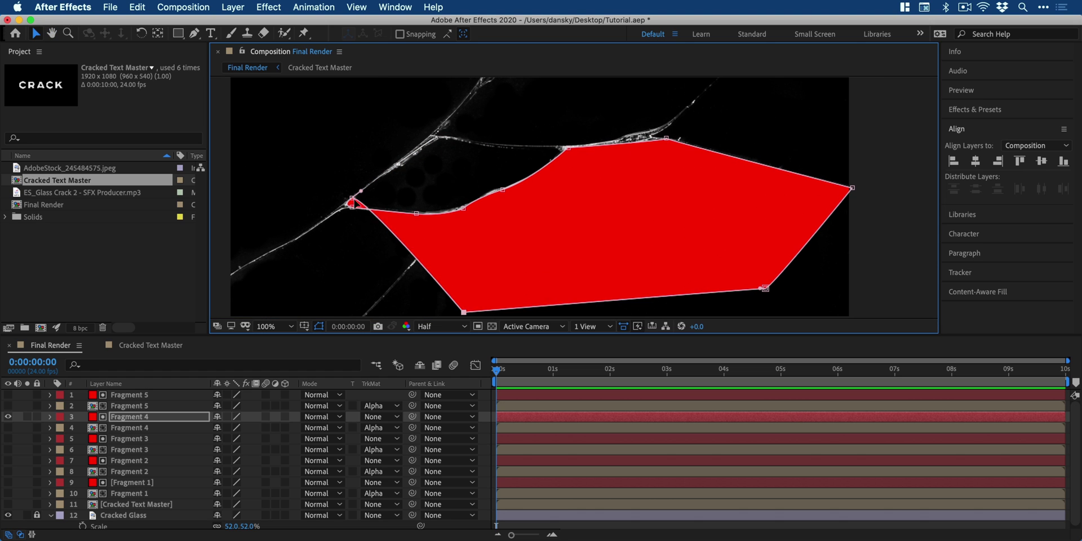
Fit the Fragment 4 mask's left edge to the lower diagonal crack, adjust its upper corner and hide the solid
left_click_drag(352, 199, 394, 292)
left_click_drag(352, 207, 396, 285)
left_click_drag(417, 214, 435, 240)
left_click_drag(666, 138, 658, 138)
left_click(8, 417)
Show the red Fragment 5 solid and reshape its mask to cover the right-hand glass area between the two outer cracks
left_click(7, 394)
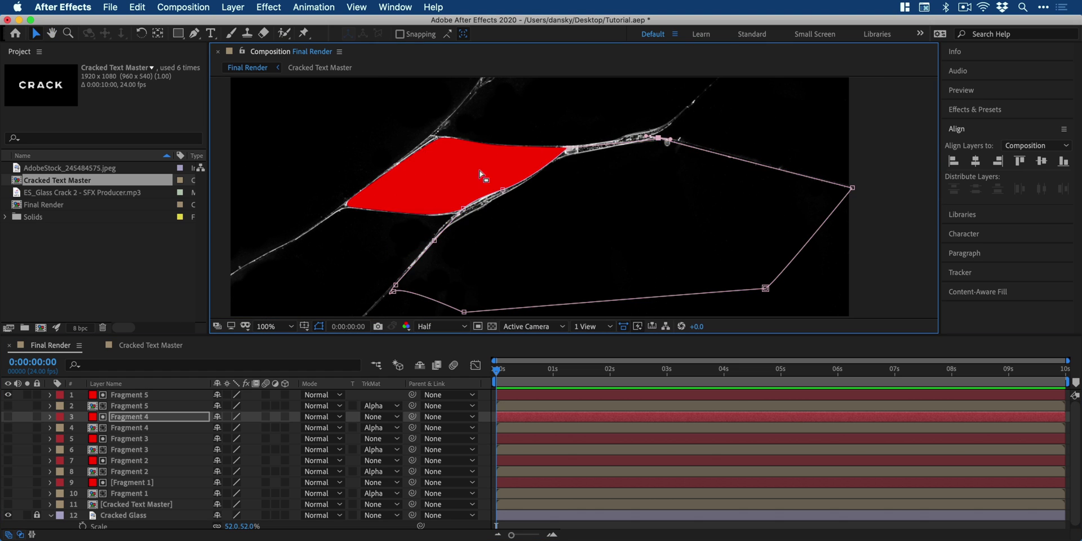
left_click_drag(480, 174, 365, 235)
left_click_drag(358, 232, 676, 160)
left_click_drag(557, 188, 694, 230)
left_click_drag(607, 151, 652, 98)
left_click_drag(669, 198, 752, 187)
Show all five red solids together and refine Fragment 3's lower and right mask edges to close the gaps between fragments
key("shift+slash")
left_click(8, 416)
left_click(8, 439)
left_click(7, 461)
left_click(8, 483)
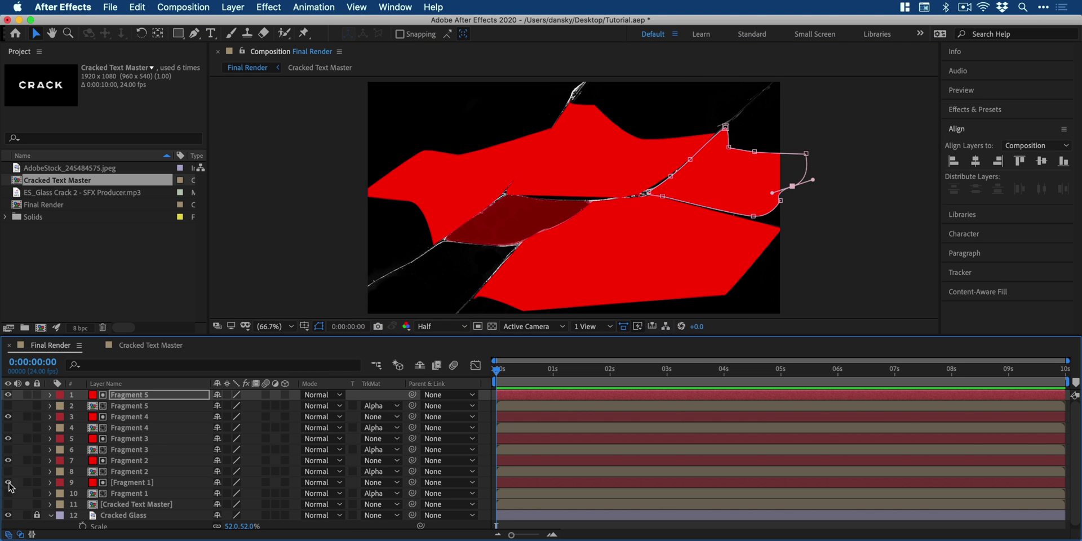
left_click(577, 164)
key("g")
left_click_drag(579, 196, 563, 199)
left_click_drag(667, 172, 671, 176)
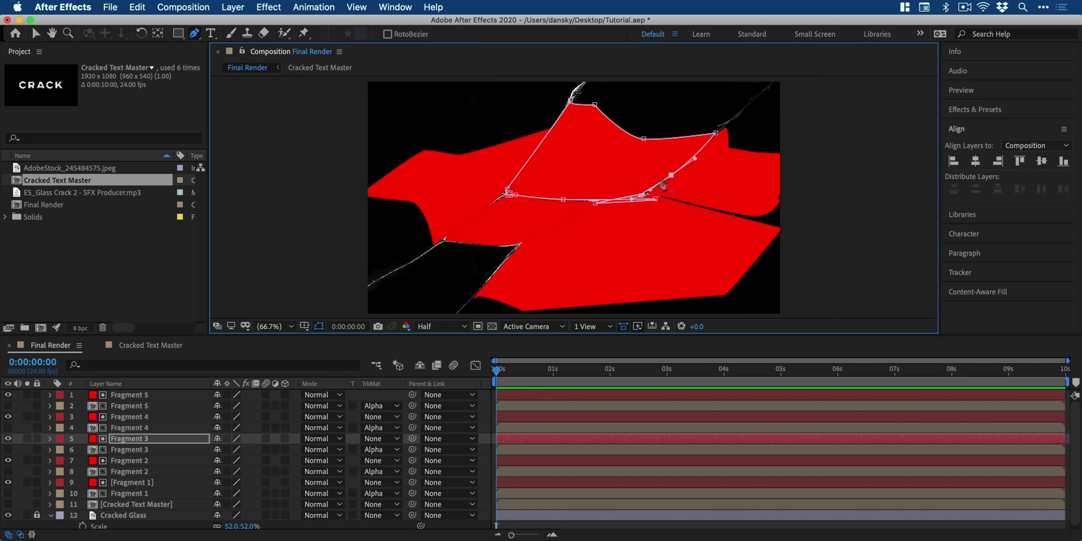
Hide all the red matte solids and show the five Fragment text layers
left_click_drag(8, 483, 9, 402)
left_click(8, 395)
left_click(8, 406)
left_click(8, 428)
left_click(8, 450)
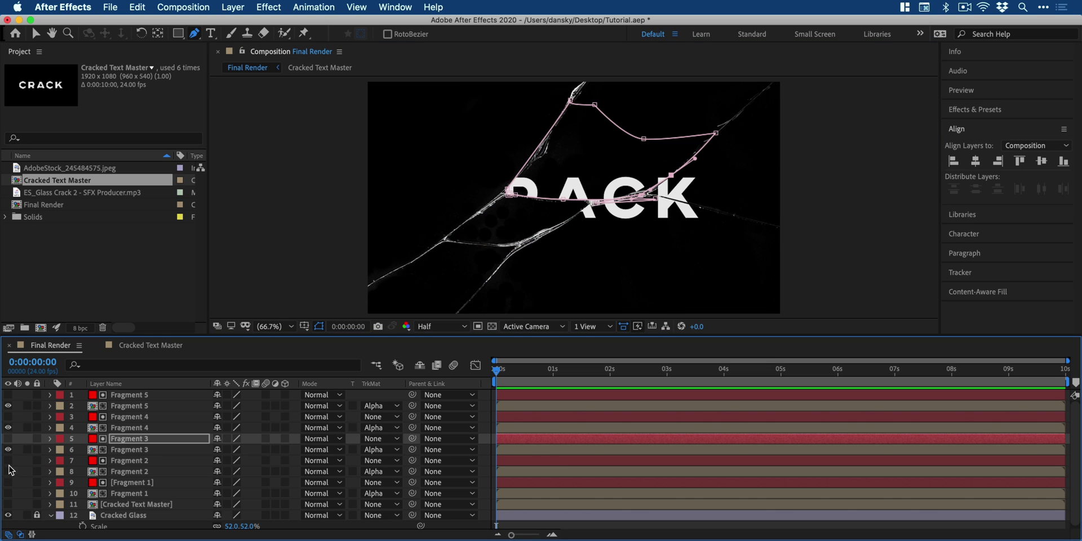
left_click(8, 472)
left_click(8, 494)
Try offsetting the Fragment 3 text layer horizontally to an X position of 899 and undo the move
left_click(129, 451)
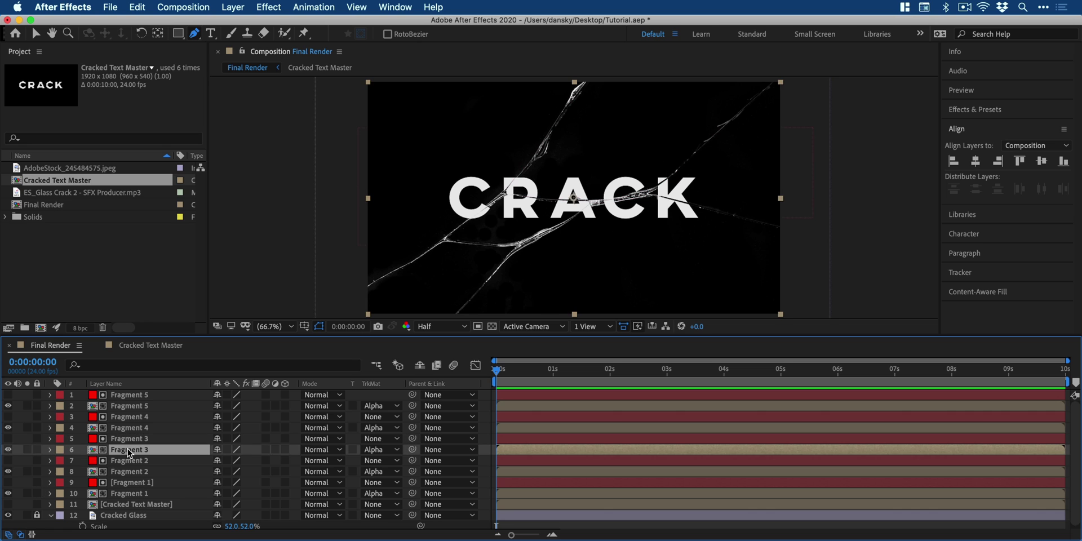
key("p")
left_click_drag(220, 461, 193, 471)
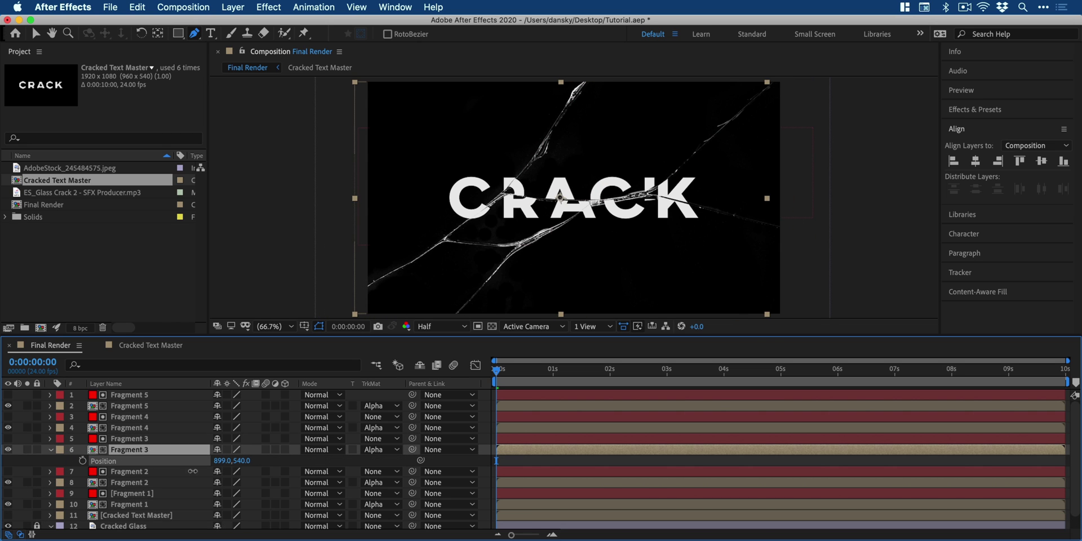
key("super+z")
Try shifting the Fragment 4 and Fragment 5 text layers within their mattes, restore their positions and collapse the properties
left_click(130, 428)
key("p")
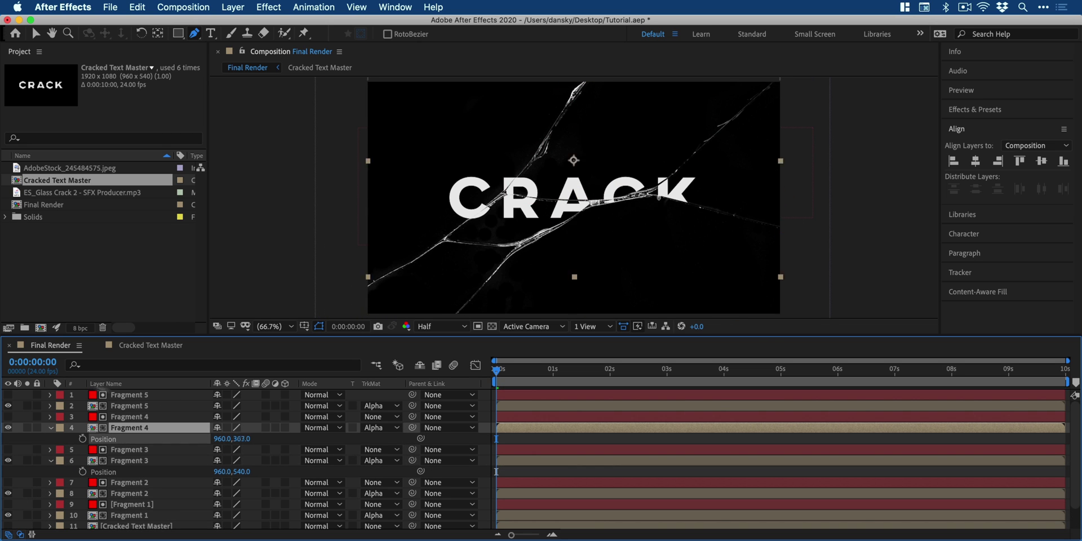
left_click(169, 406)
key("p")
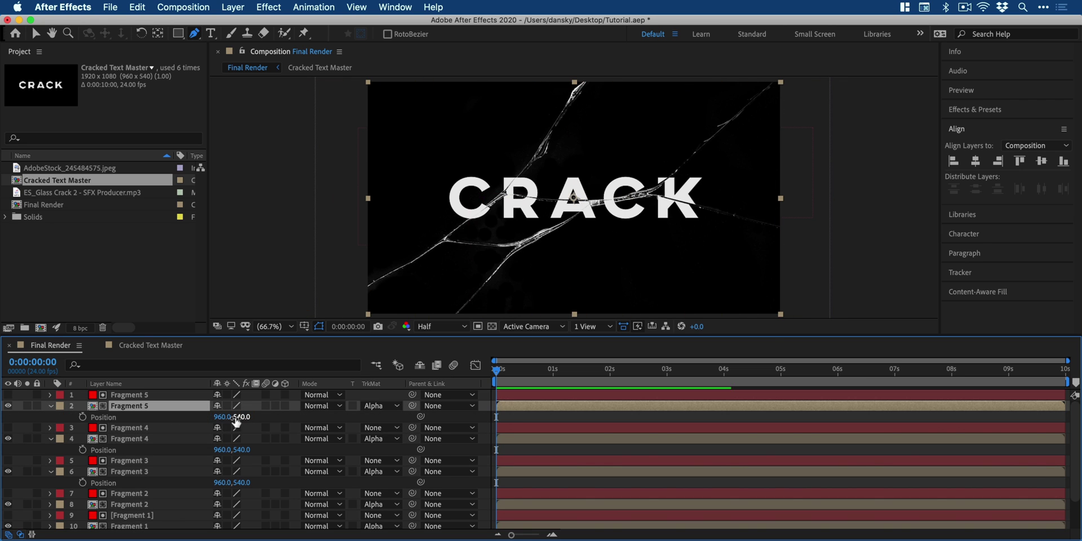
left_click(51, 406)
left_click(51, 428)
left_click(50, 449)
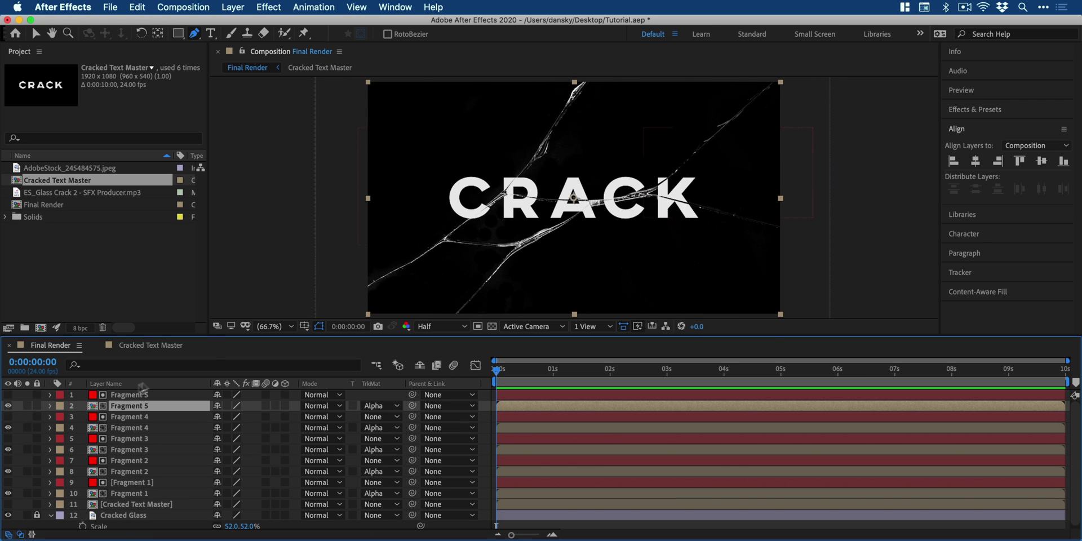
Enlarge the timeline area and reveal the Position property of all five Fragment text layers
left_click_drag(215, 334, 218, 304)
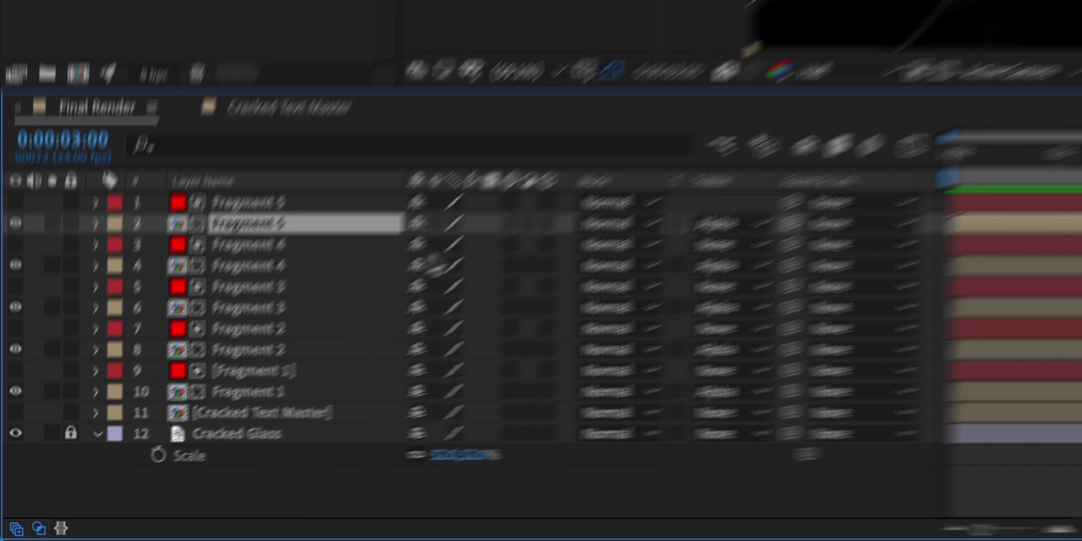
left_click(168, 398, "super")
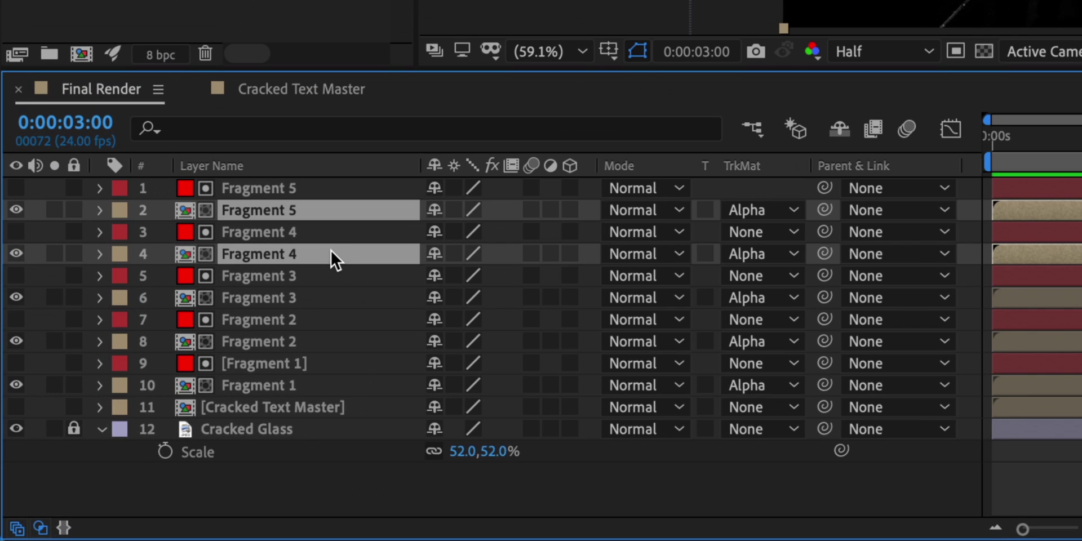
left_click(315, 298, "super")
left_click(296, 341, "super")
left_click(291, 385, "super")
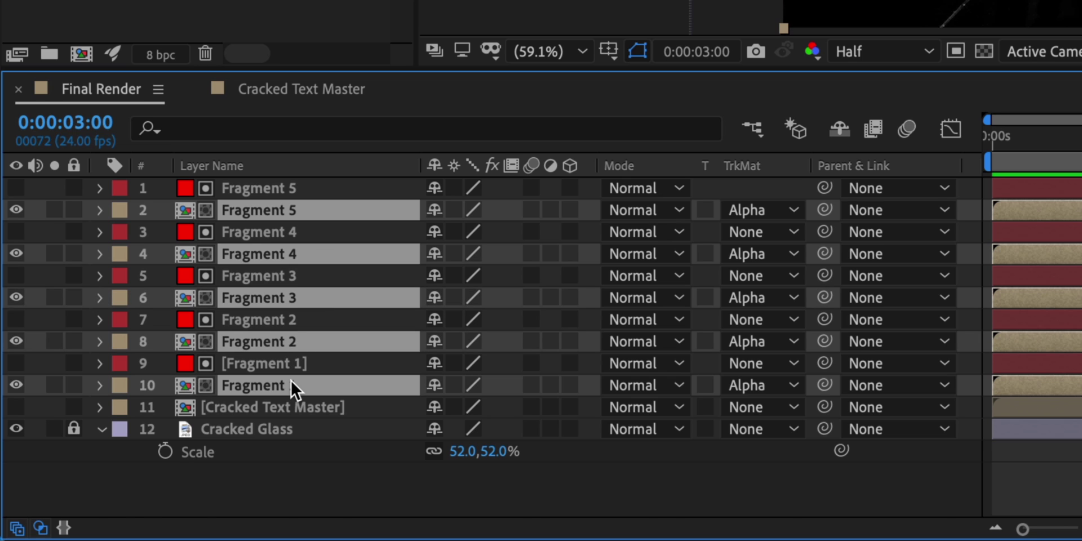
key("p")
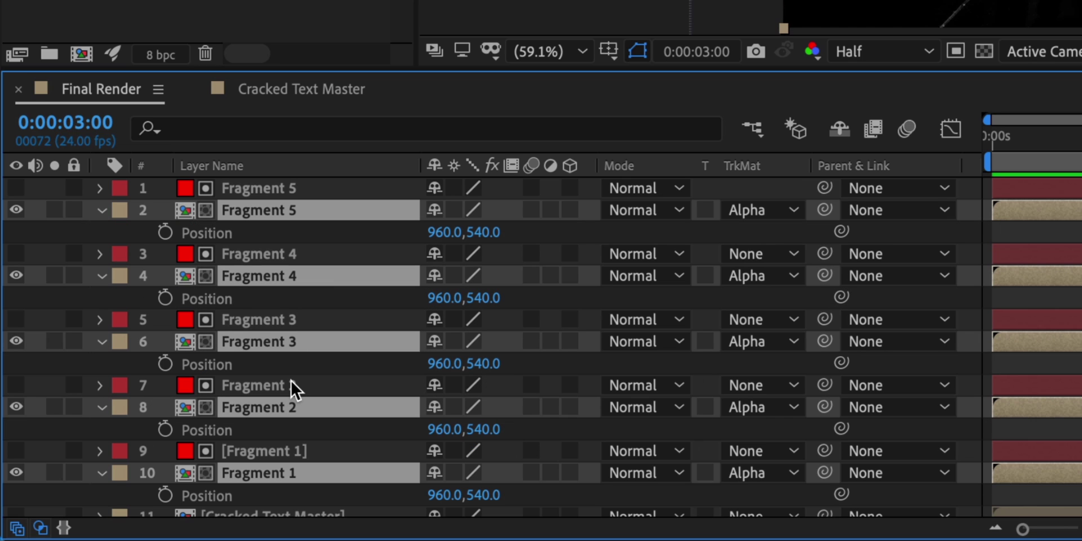
Try moving the Fragment 5 text layer to an X position of 867 and undo the move
left_click(361, 211)
left_click_drag(433, 234, 310, 231)
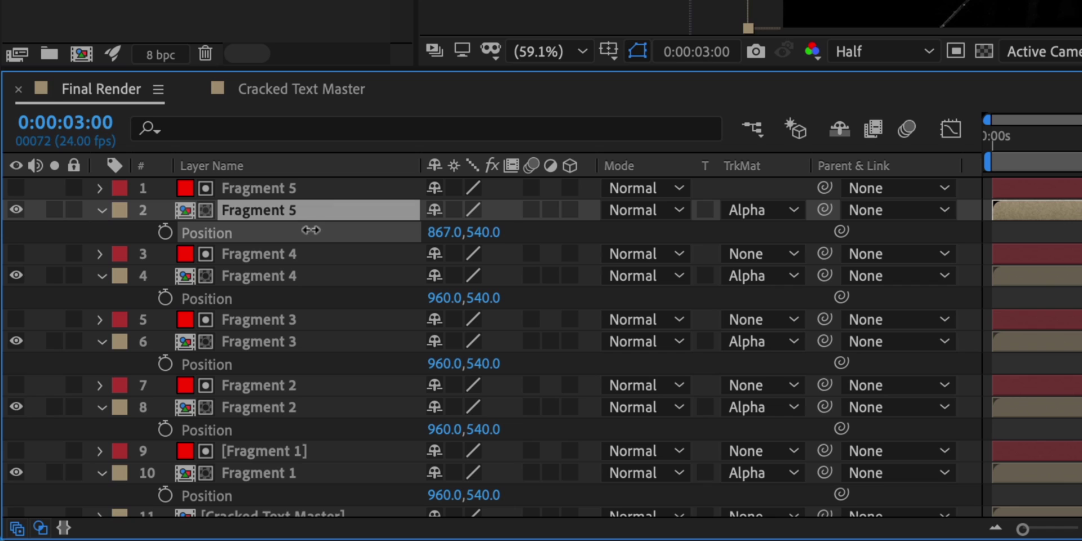
key("super+z")
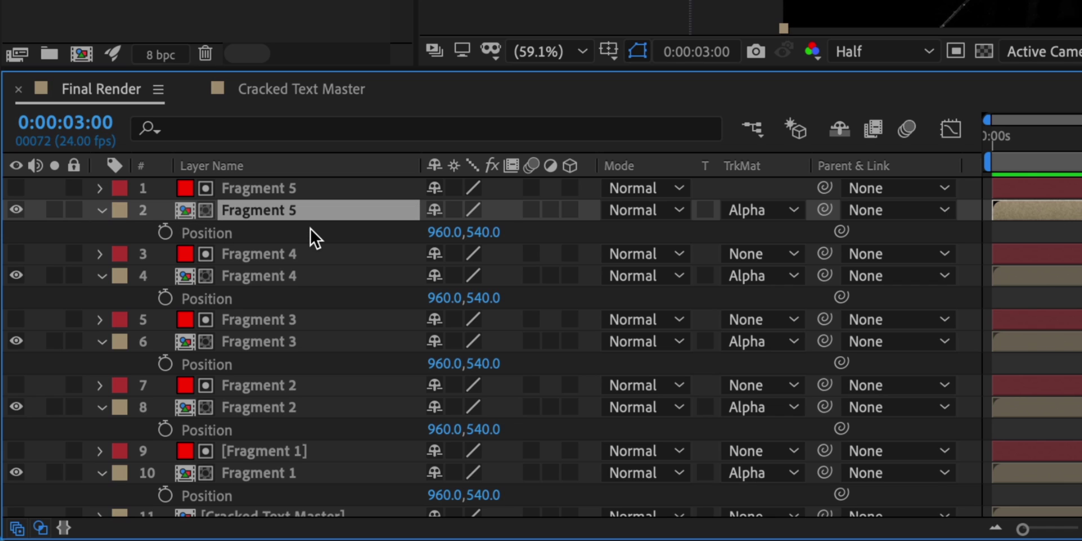
Enable Position keyframing for the Fragment text layers at 0:00:03:00
left_click(164, 232)
left_click(165, 298)
left_click(165, 364)
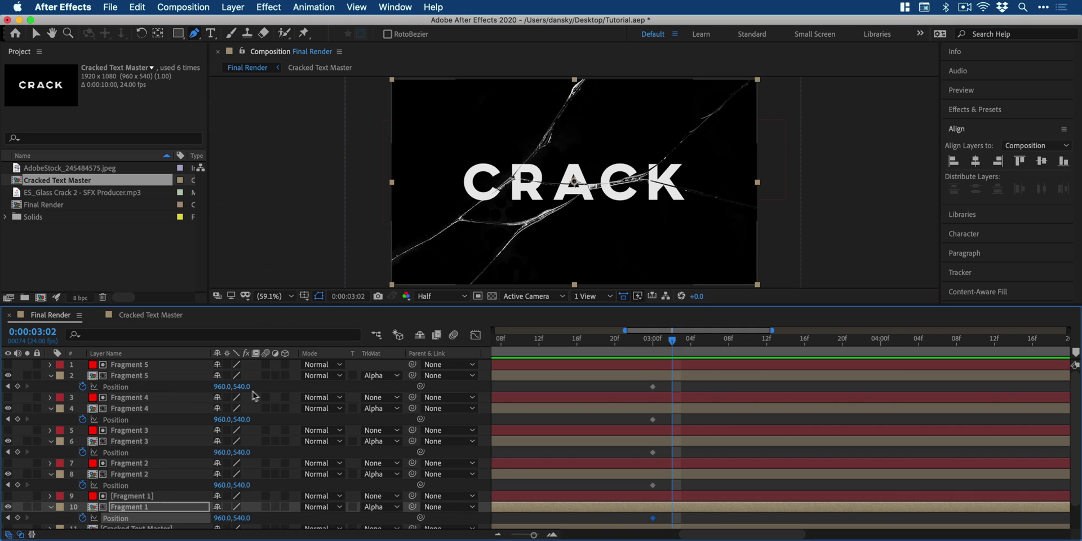
At 0:00:03:02, set Position to 990, 540 for Fragment 5, 964, 540 for Fragment 4, 949, 545 for Fragment 3 and 945, 557 for Fragment 2
mouse_move(221, 387)
left_mouse_down()
mouse_move(283, 386)
mouse_move(238, 387)
left_mouse_up()
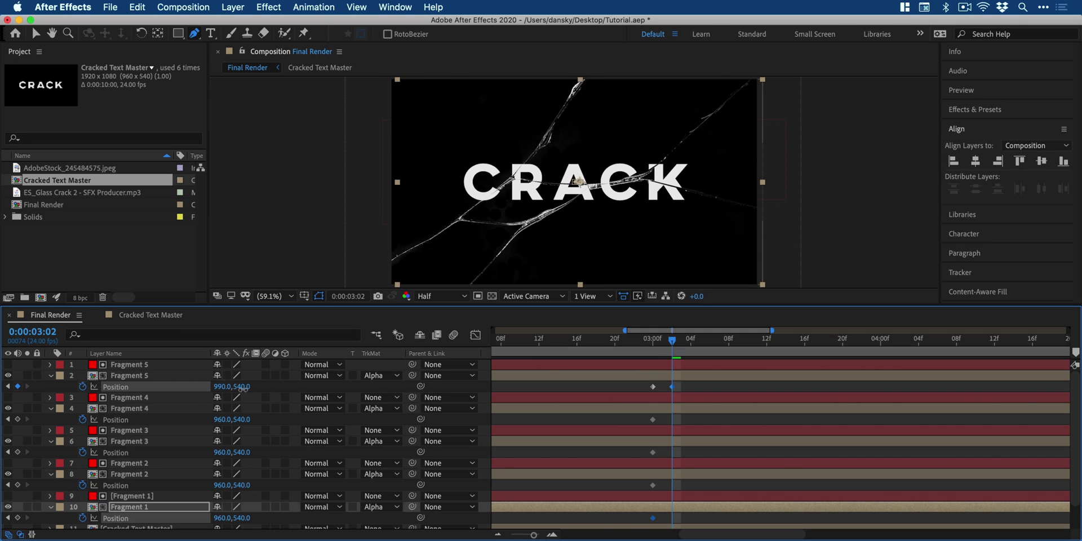
mouse_move(217, 420)
left_mouse_down()
mouse_move(187, 420)
mouse_move(217, 420)
left_mouse_up()
left_click_drag(220, 453, 213, 452)
mouse_move(241, 452)
left_mouse_down()
mouse_move(212, 452)
mouse_move(243, 452)
left_mouse_up()
mouse_move(222, 486)
left_mouse_down()
mouse_move(237, 485)
mouse_move(214, 486)
left_mouse_up()
left_click_drag(241, 485, 250, 485)
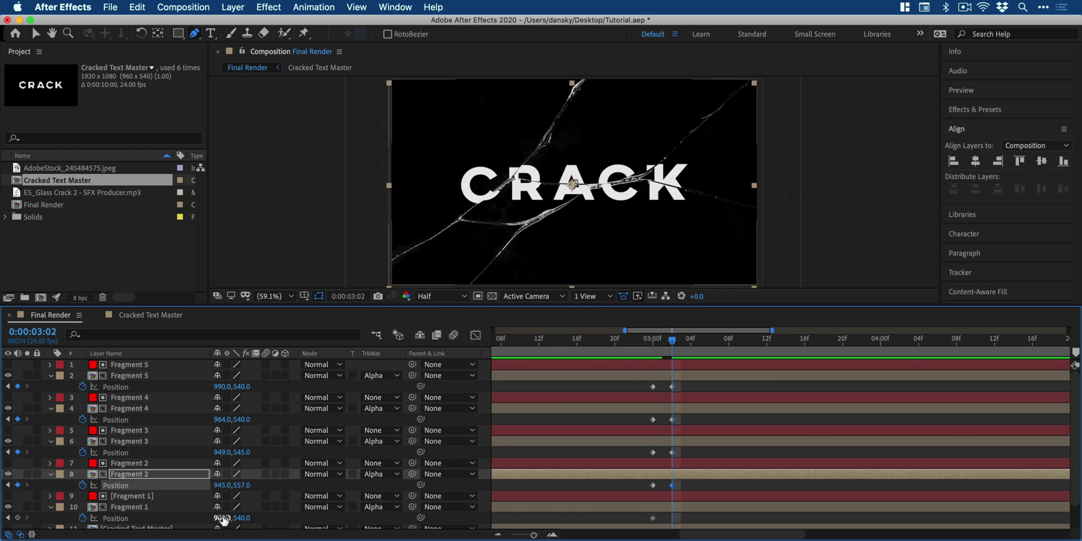
Set the Fragment 1 text layer's Position to 941, 543 at 0:00:03:02 and preview the fragments shifting apart
left_click_drag(222, 518, 212, 518)
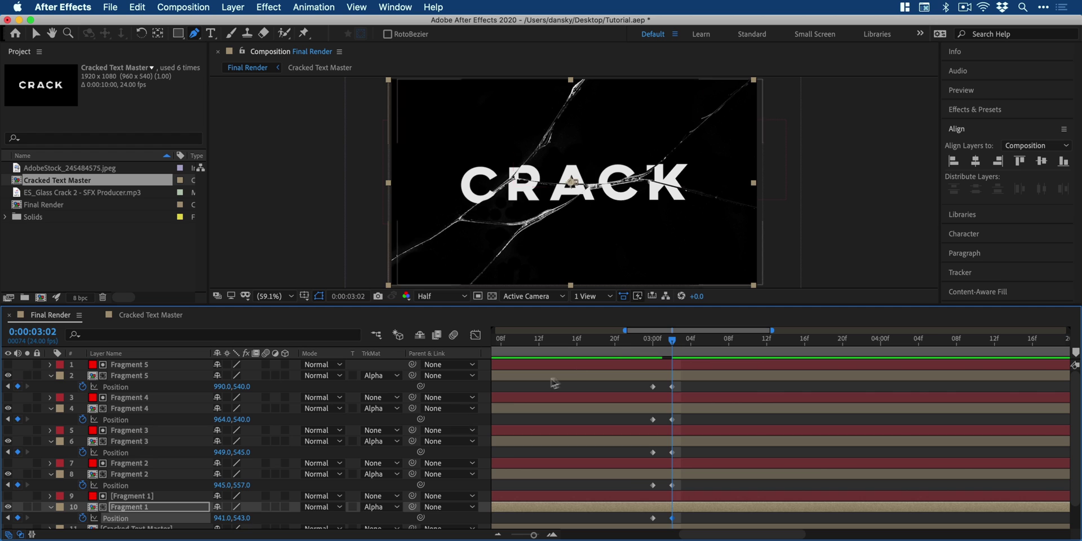
left_click(643, 340)
left_click_drag(641, 343, 577, 344)
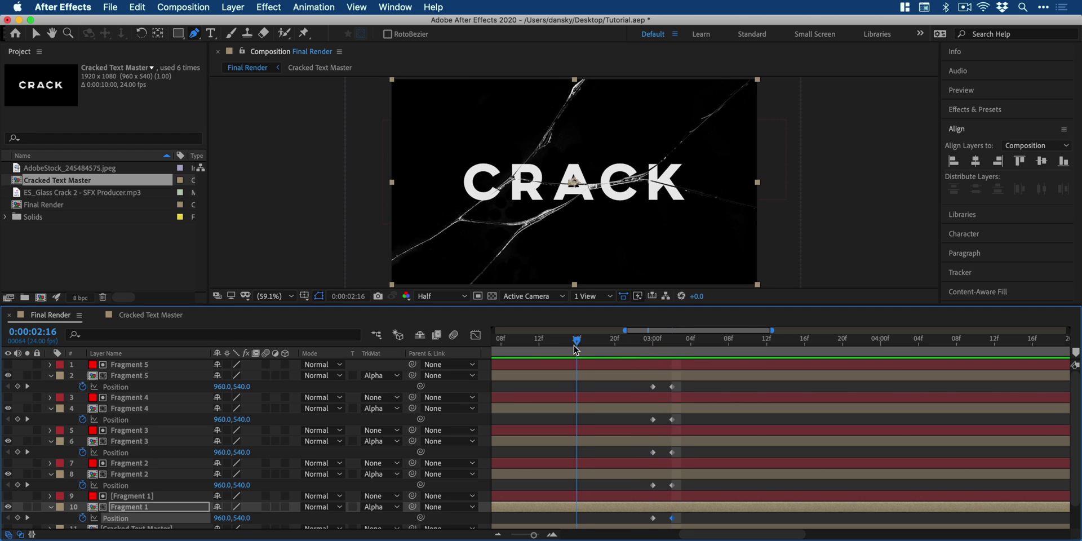
key("space")
key("space")
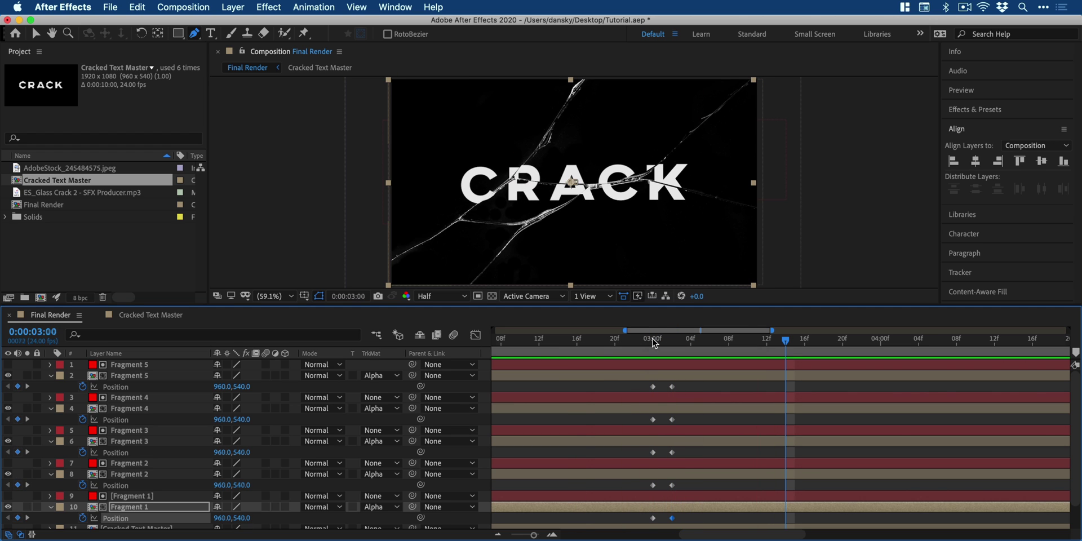
Keyframe the Cracked Glass Scale at 52% at 0:00:03:02 and shrink it to a tiny size at 0:00:03:00
left_click(652, 340)
scroll(653, 378, "down", 2)
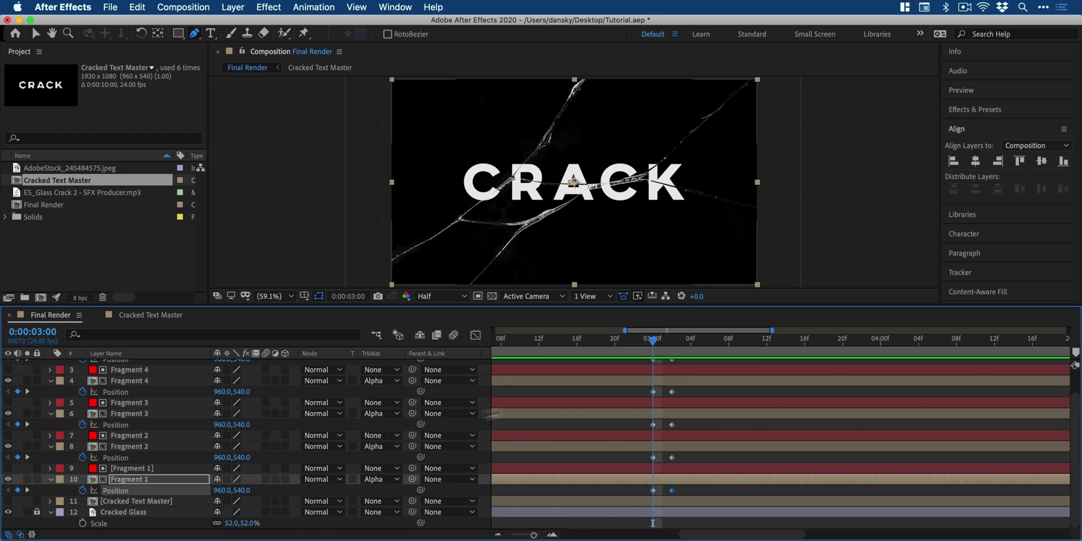
left_click(111, 514)
left_click(83, 523)
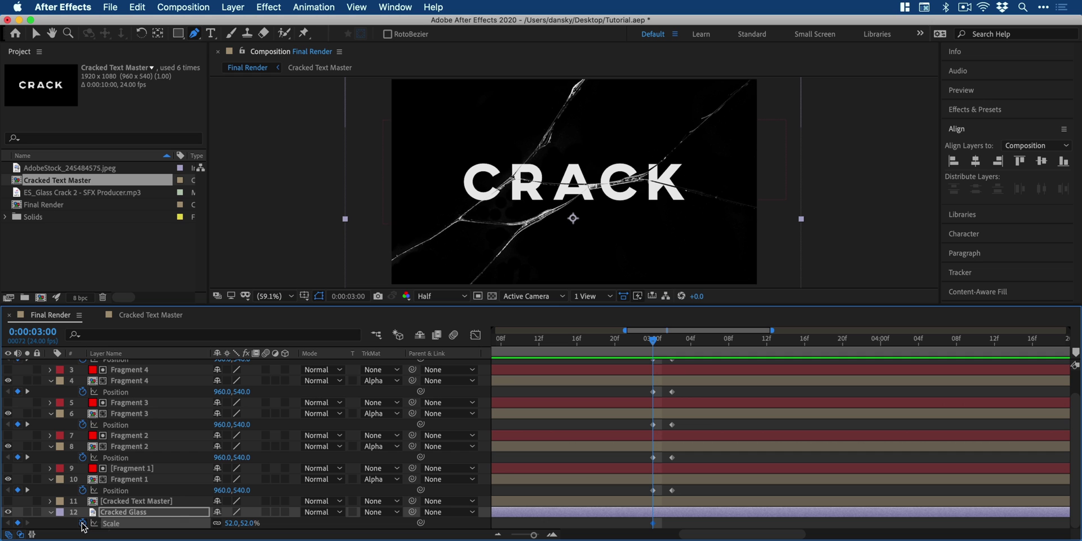
left_click(667, 340)
left_click_drag(667, 345, 672, 346)
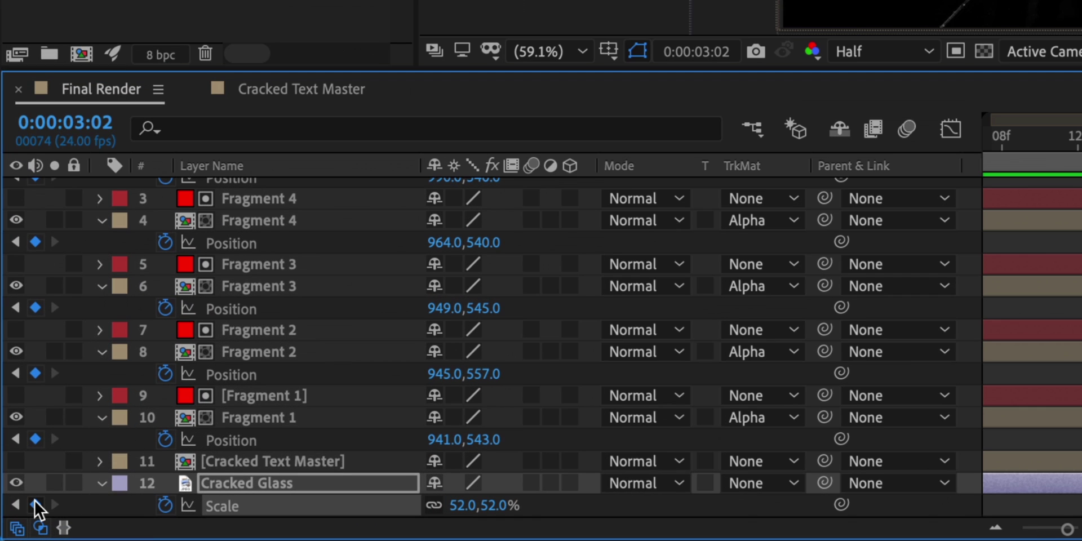
left_click(35, 507)
left_click(15, 506)
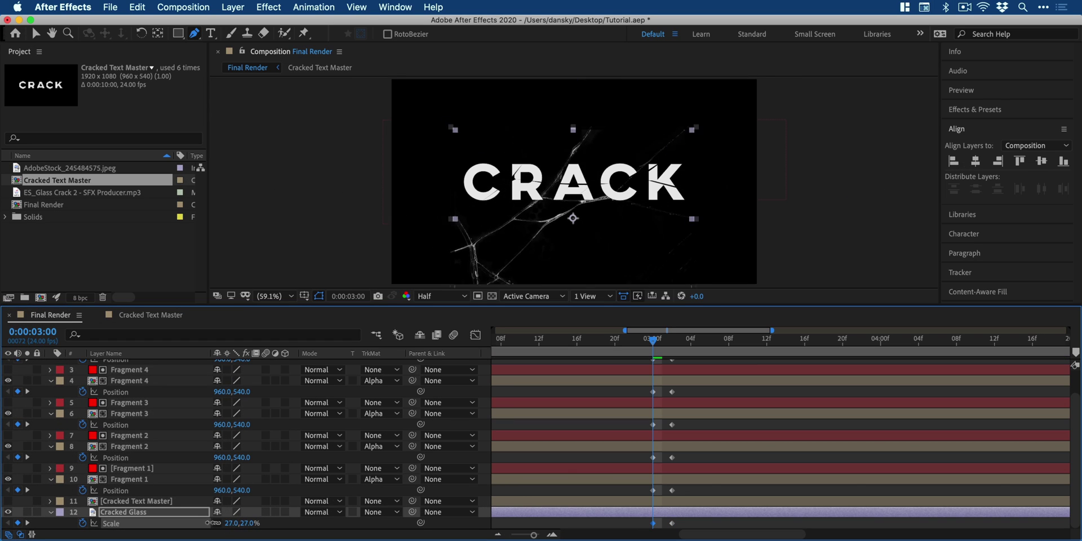
Keyframe the Cracked Glass Position from 954, 543 at 0:00:03:00 to 954, 732 at 0:00:03:02 and preview the animation
key("p")
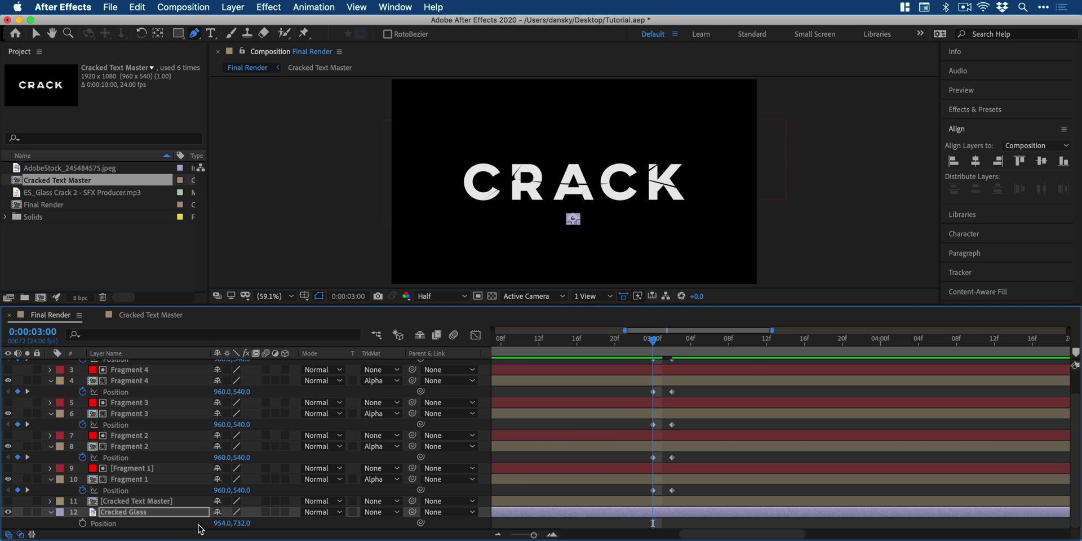
left_click(82, 523)
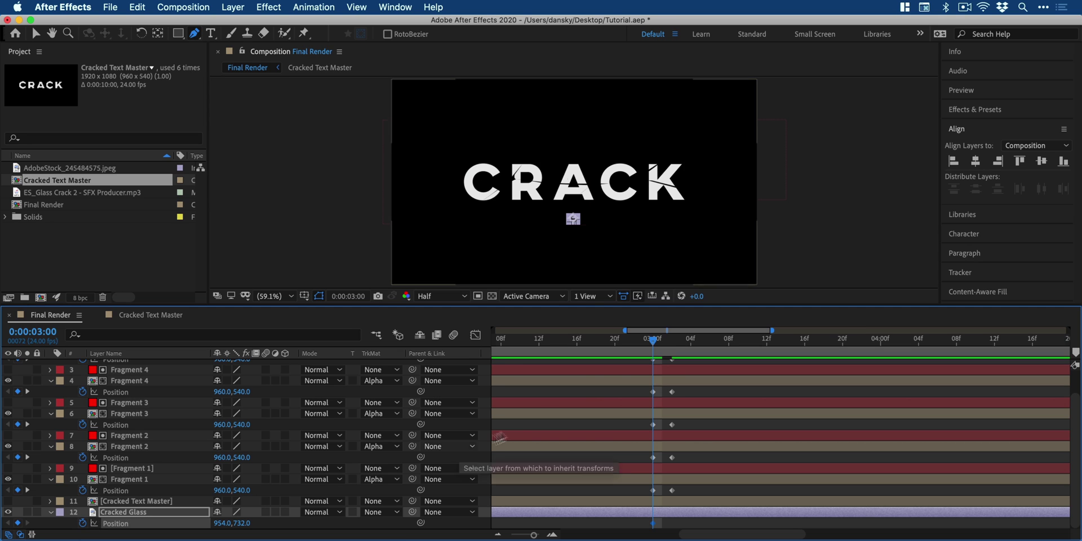
left_click(671, 340)
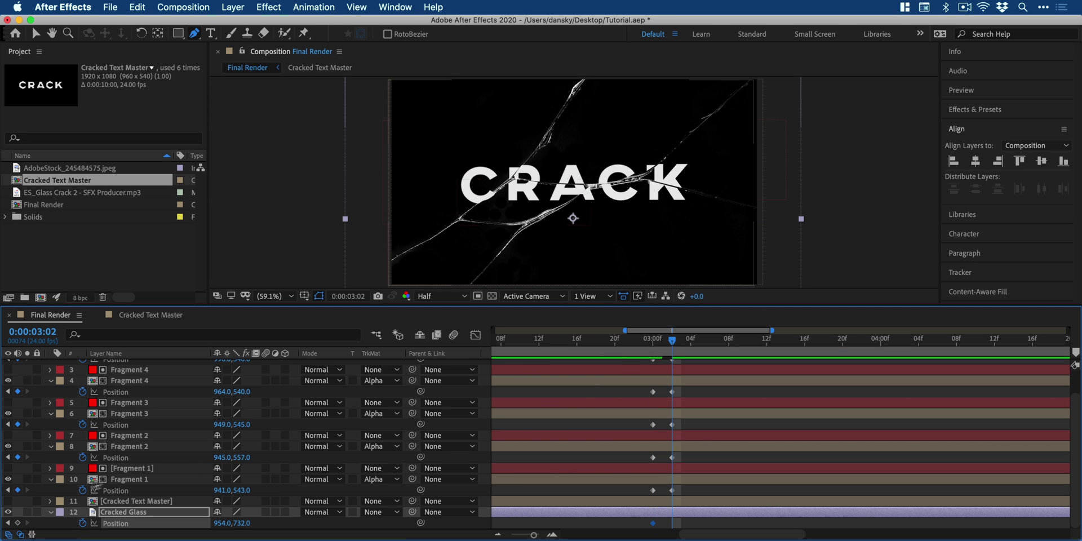
left_click(8, 523)
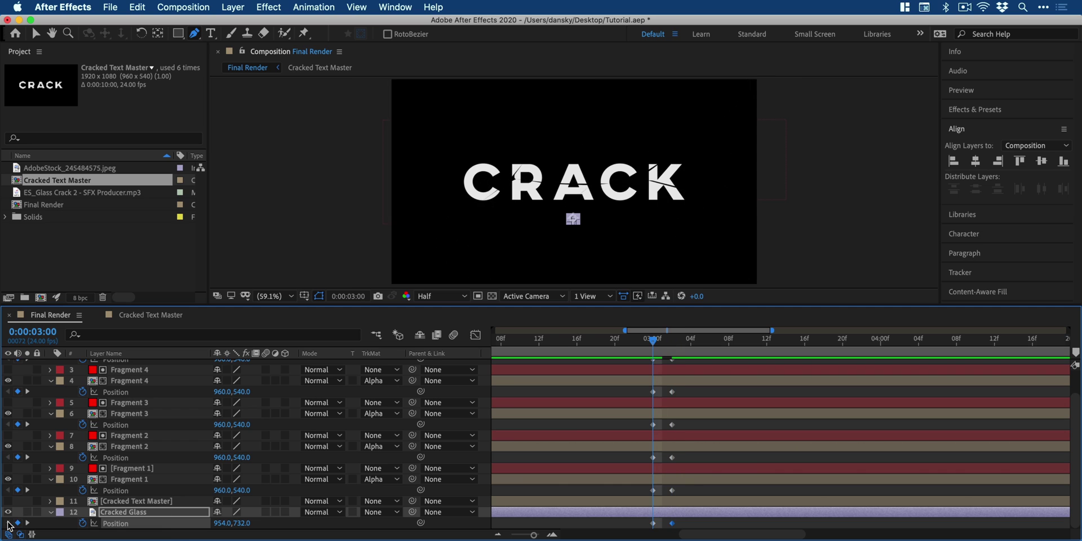
left_click_drag(239, 523, 130, 509)
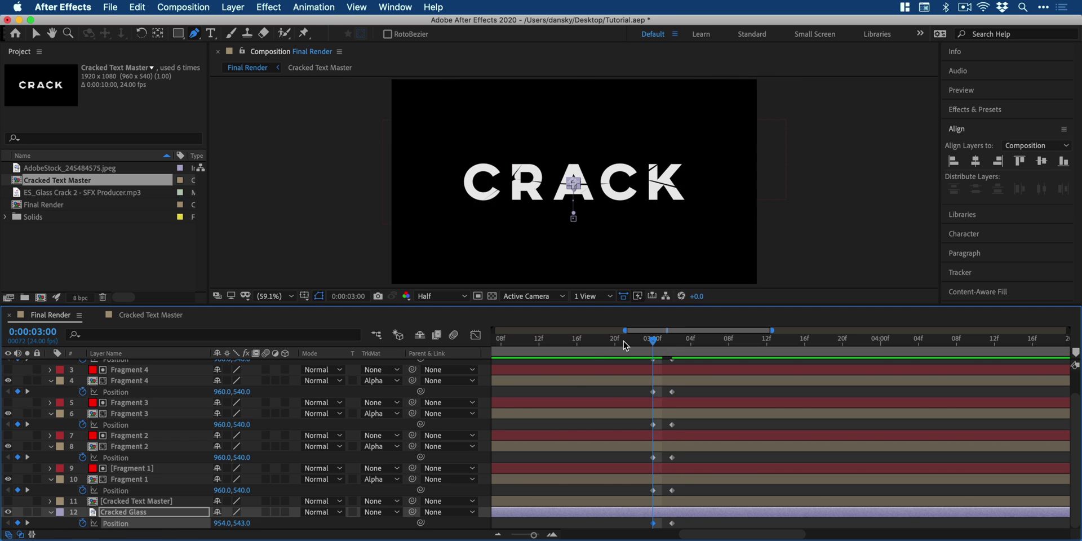
left_click_drag(653, 341, 598, 343)
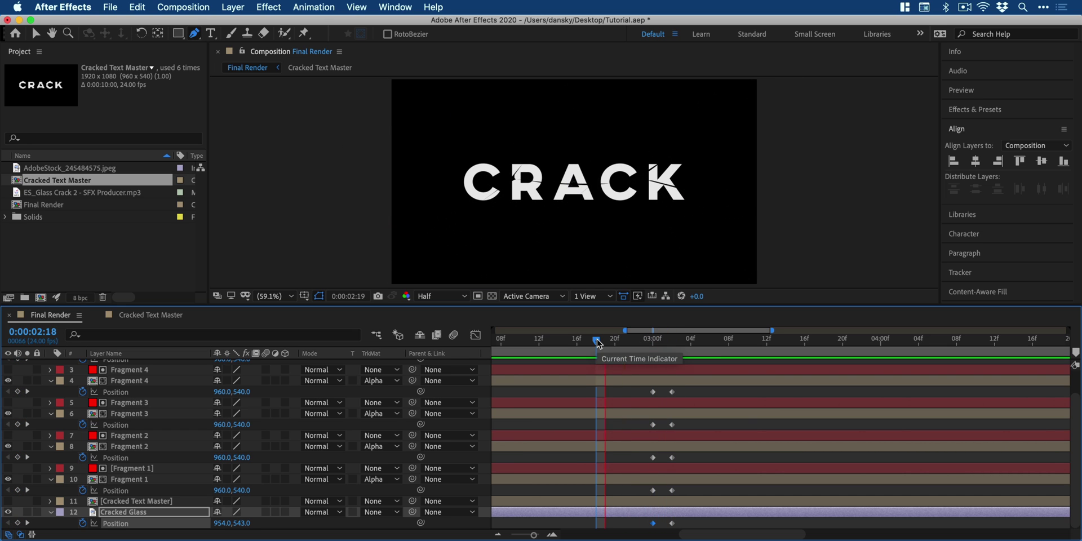
key("space")
Collapse the Position properties of all five Fragment text layers in the timeline
scroll(598, 342, "up", 3)
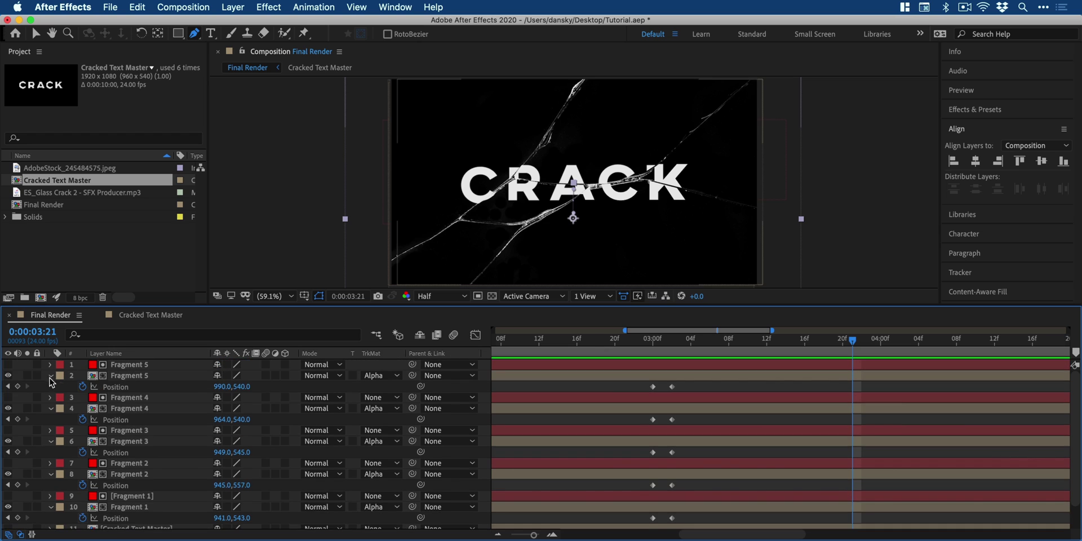
left_click(51, 376)
left_click(51, 398)
left_click(50, 419)
left_click(50, 441)
left_click(51, 463)
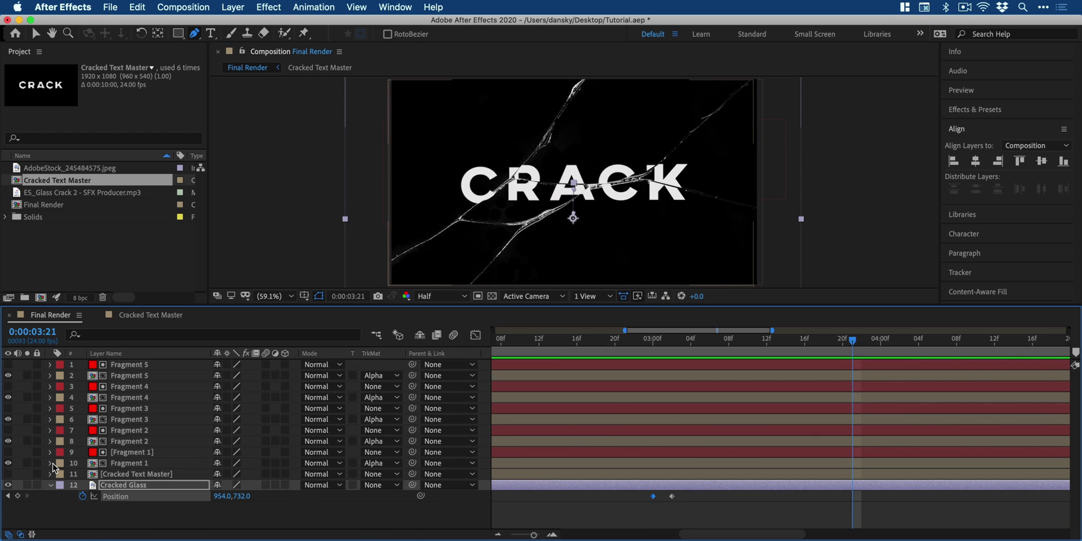
Add ES_Glass Crack 2 - SFX Producer.mp3 beneath the Cracked Glass layer and reveal its audio waveform
left_click_drag(93, 192, 169, 516)
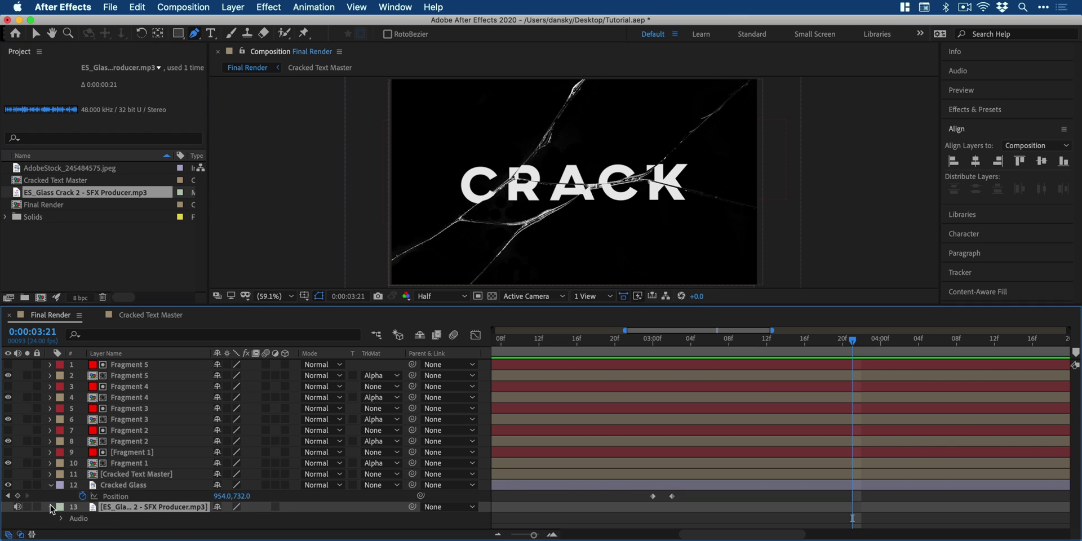
left_click(61, 518)
left_click(72, 524)
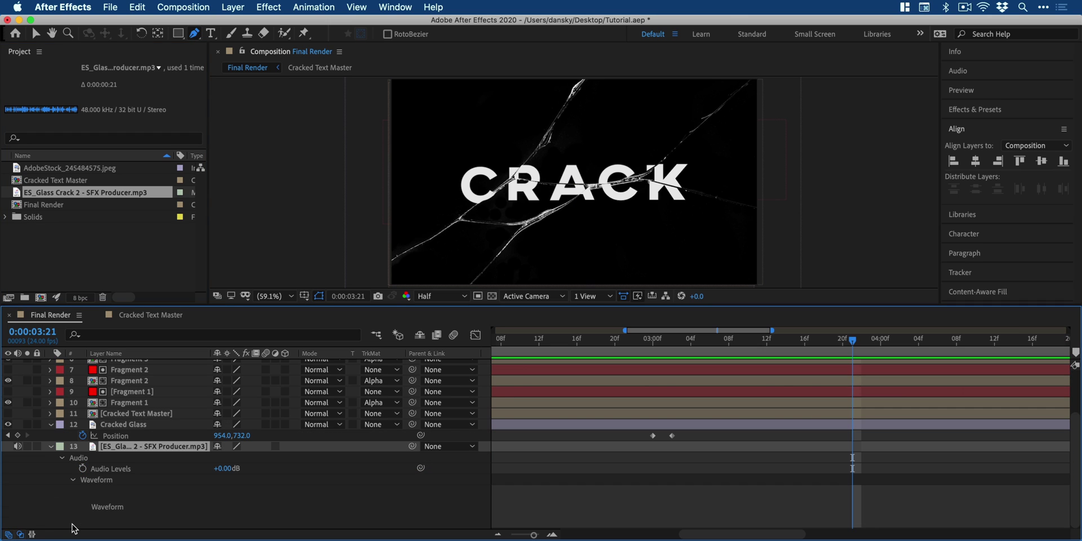
scroll(616, 440, "left", 10)
scroll(617, 439, "up", 2)
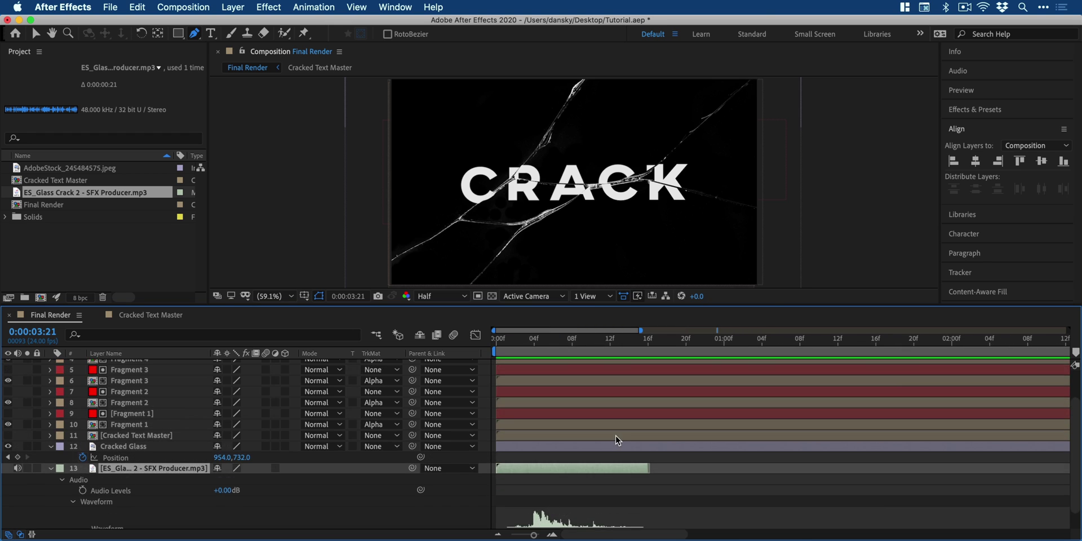
Shift the glass crack sound clip so its waveform peak lines up with the keyframes at three seconds
scroll(616, 440, "down", 2)
scroll(616, 440, "down", 2)
scroll(617, 439, "down", 2)
left_click_drag(536, 446, 822, 448)
At 0:00:02:07, make the Cracked Text Master layer visible and select its Opacity property
left_click_drag(686, 345, 729, 345)
key("period")
key("period")
key("comma")
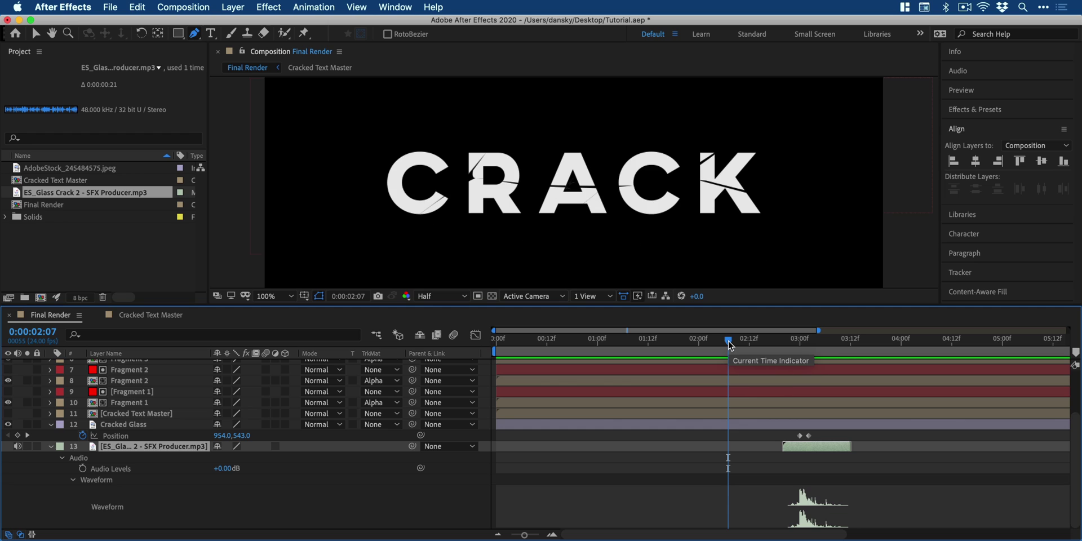
left_click(8, 413)
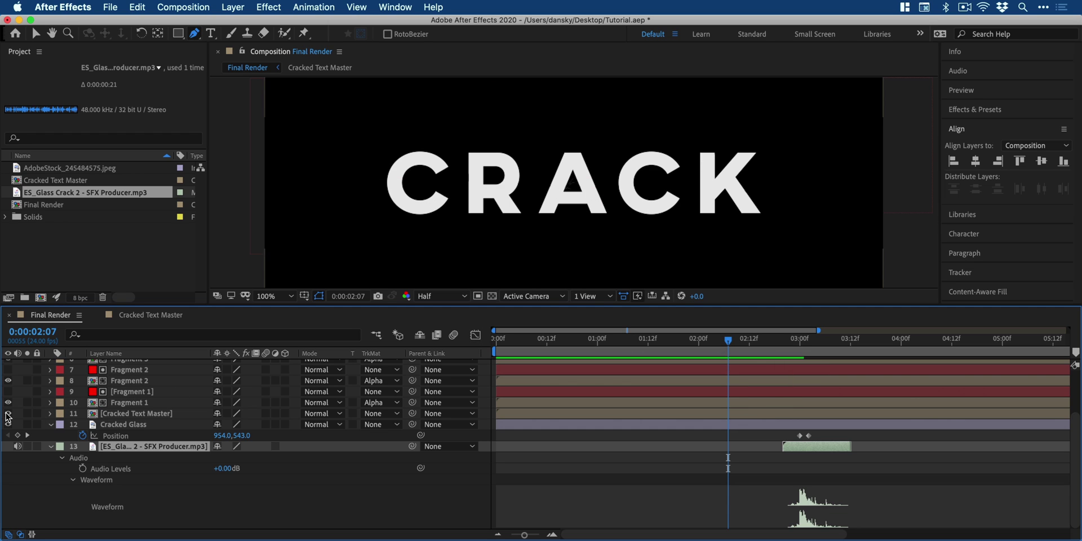
left_click(50, 414)
left_click(61, 425)
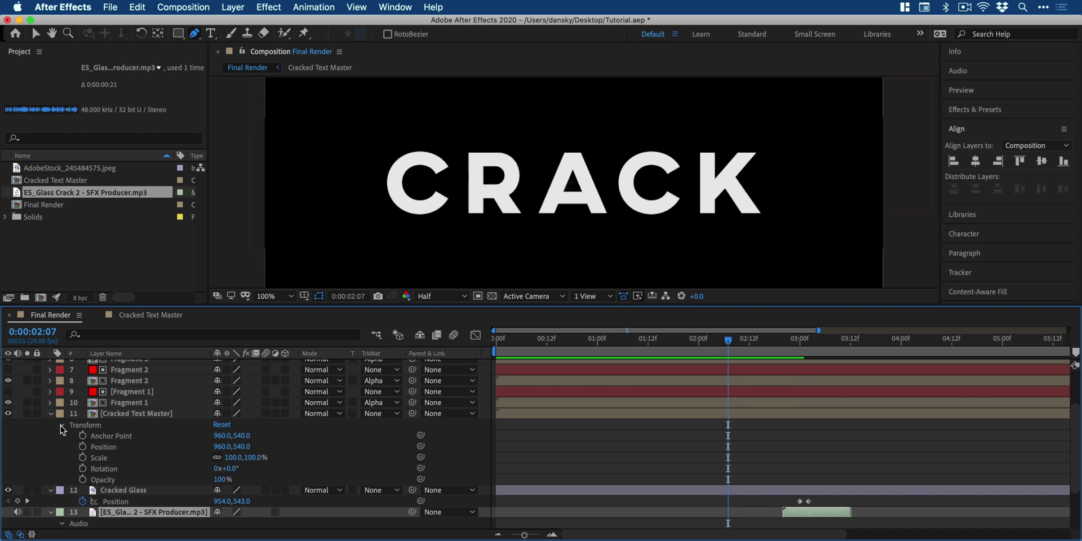
left_click(110, 480)
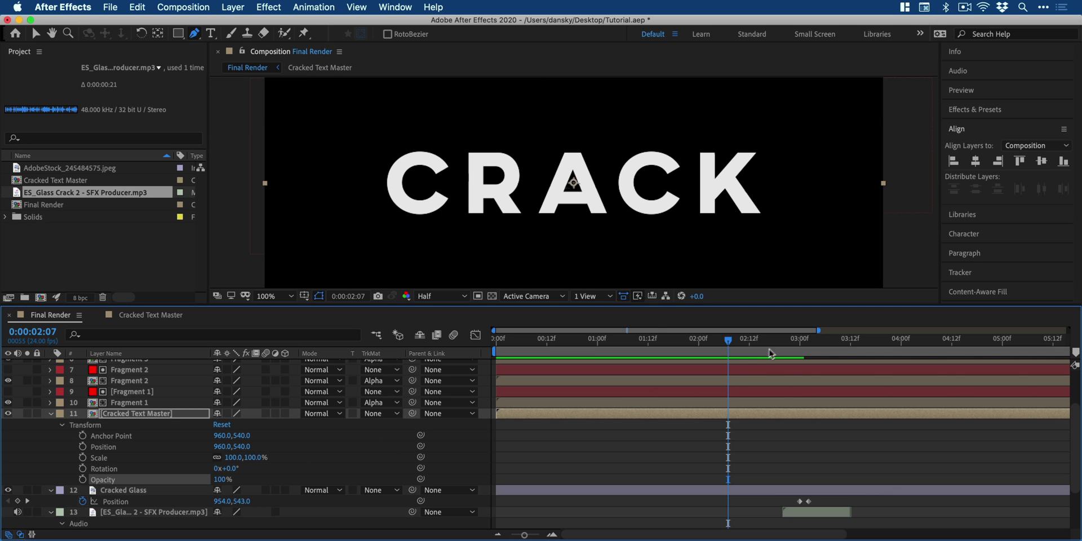
Keyframe the Cracked Text Master Opacity from 100% at 0:00:03:00 to 0% at 0:00:03:02
left_click_drag(783, 344, 801, 347)
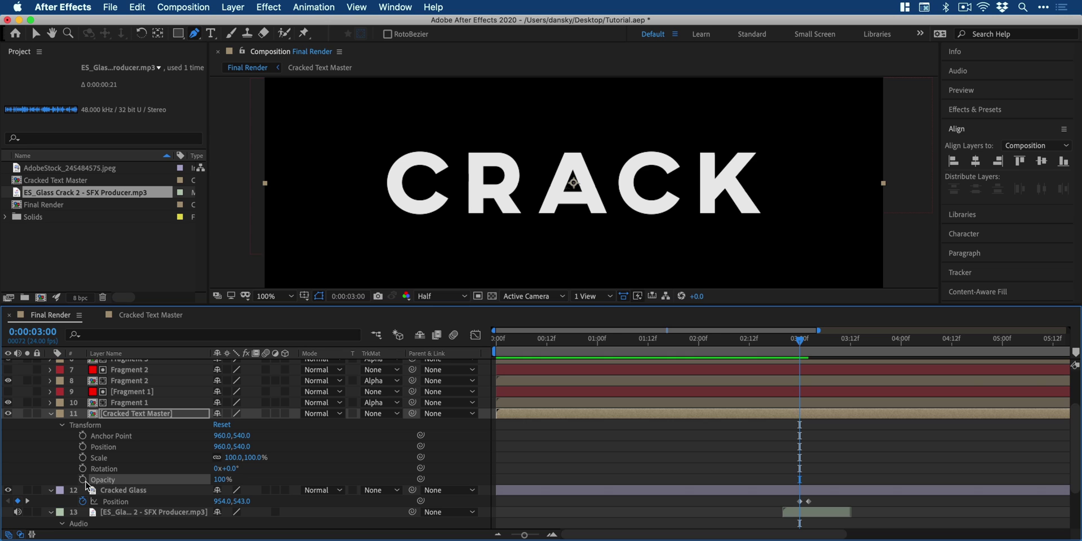
left_click(82, 479)
left_click_drag(801, 343, 809, 343)
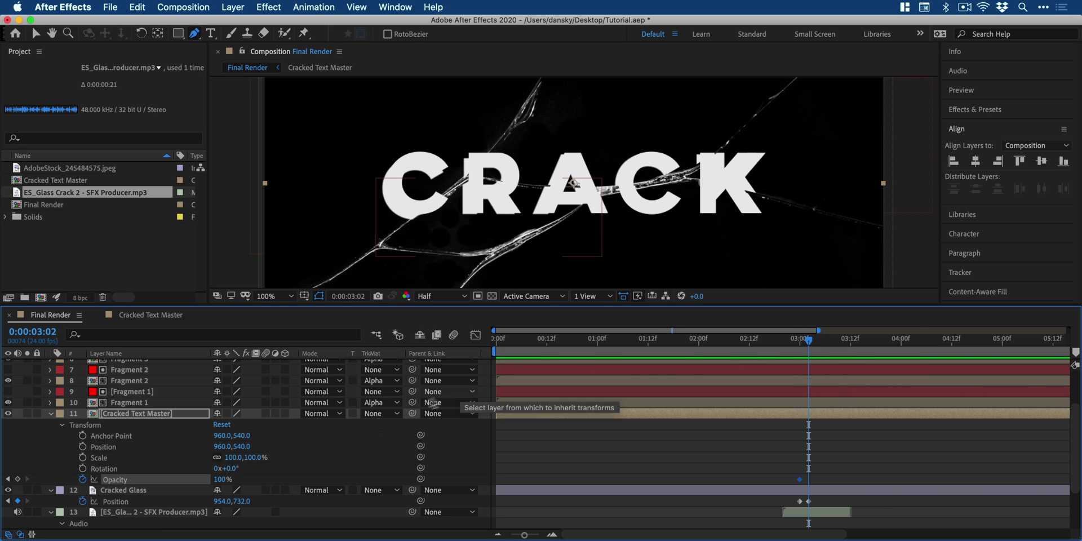
left_click_drag(223, 480, 120, 470)
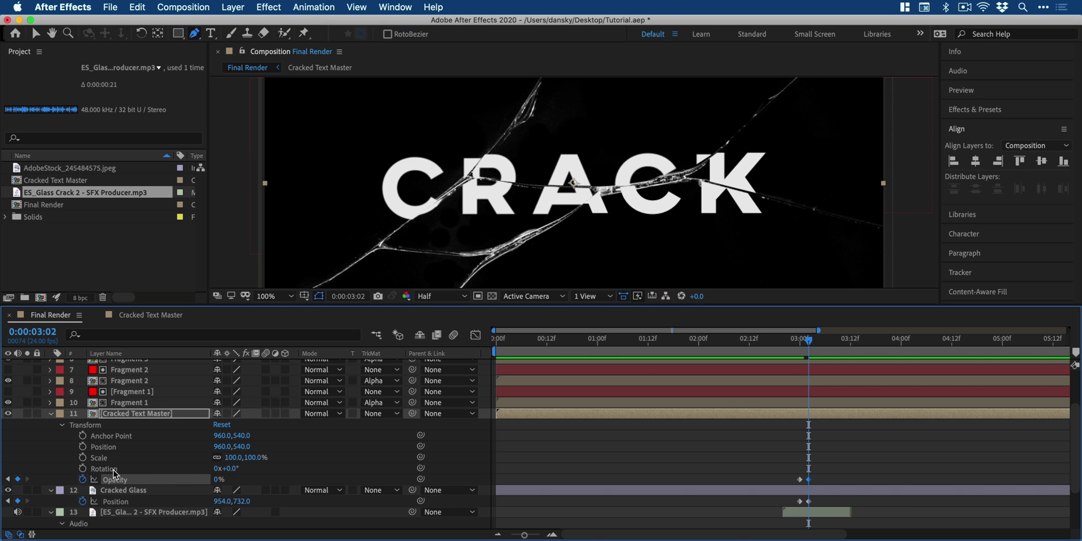
Move the Cracked Text Master layer above all other layers, collapse its transform properties and preview the animation
left_click_drag(123, 420, 125, 364)
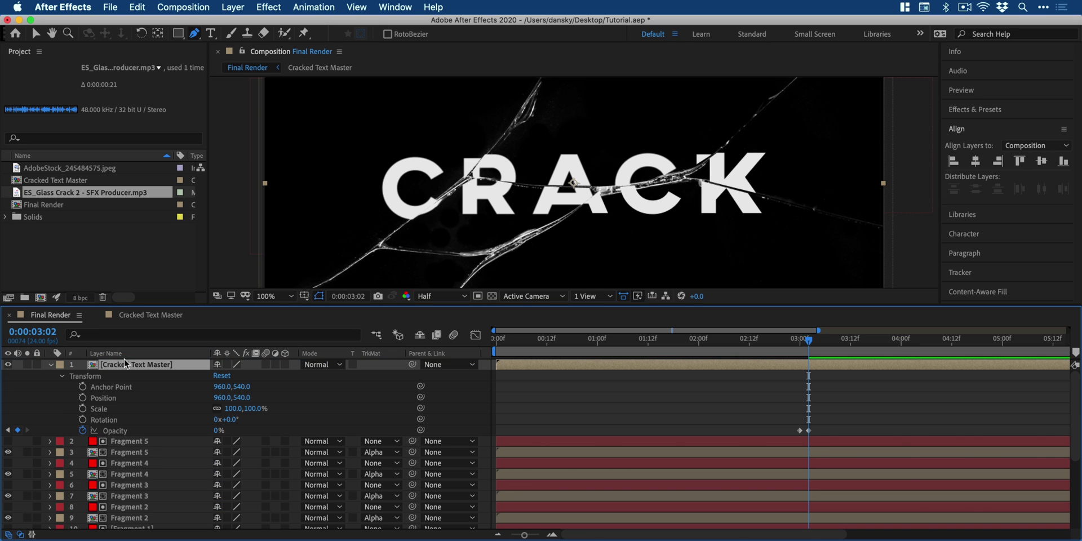
left_click(62, 376)
left_click_drag(667, 345, 744, 345)
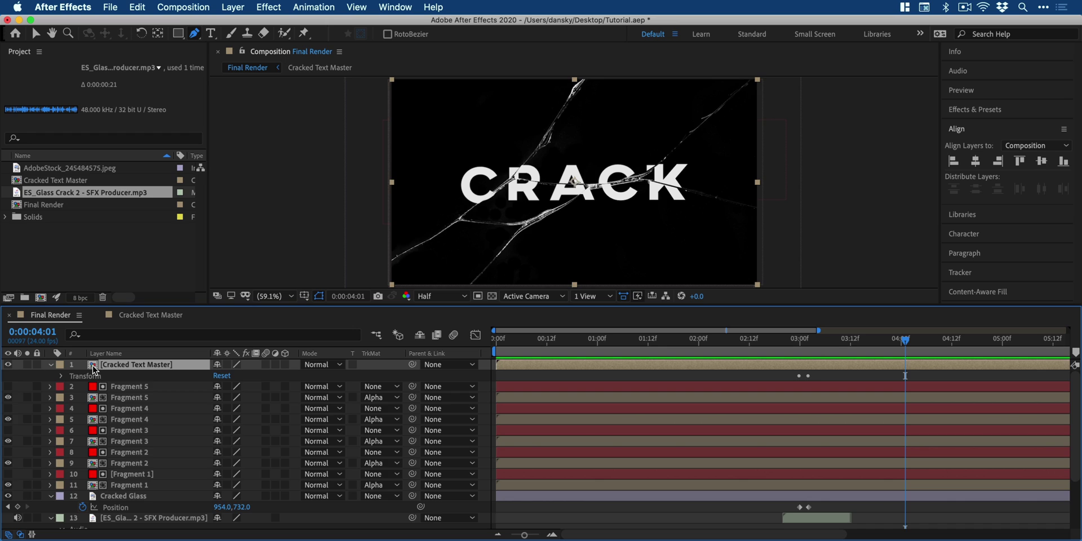
Change the CRACK text's font to Bebas Neue Regular inside the Cracked Text Master composition
double_click(94, 367)
key("v")
left_click(617, 189)
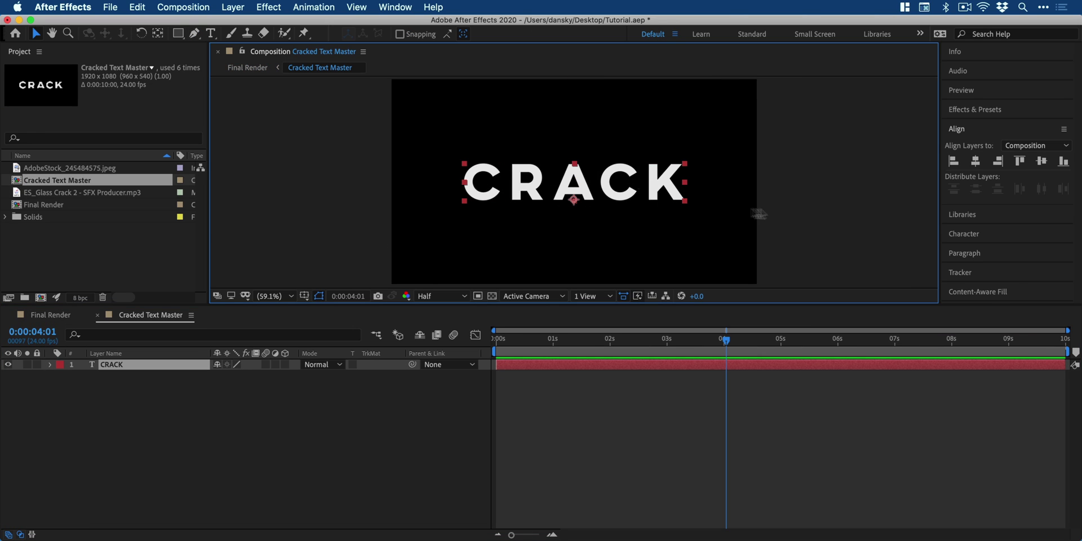
left_click(977, 233)
left_click(984, 187)
type("bebas")
left_click(928, 252)
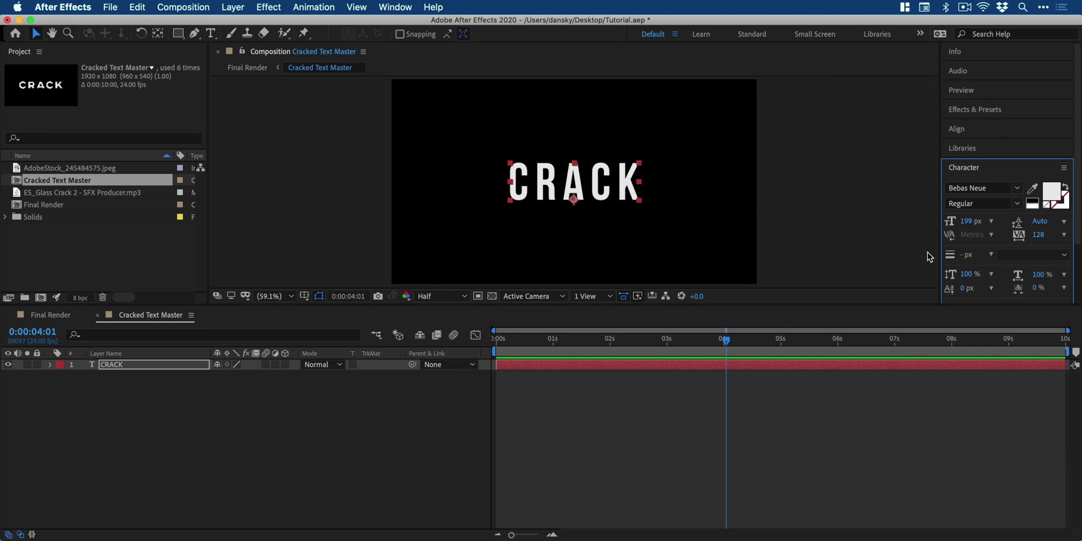
left_click(996, 132)
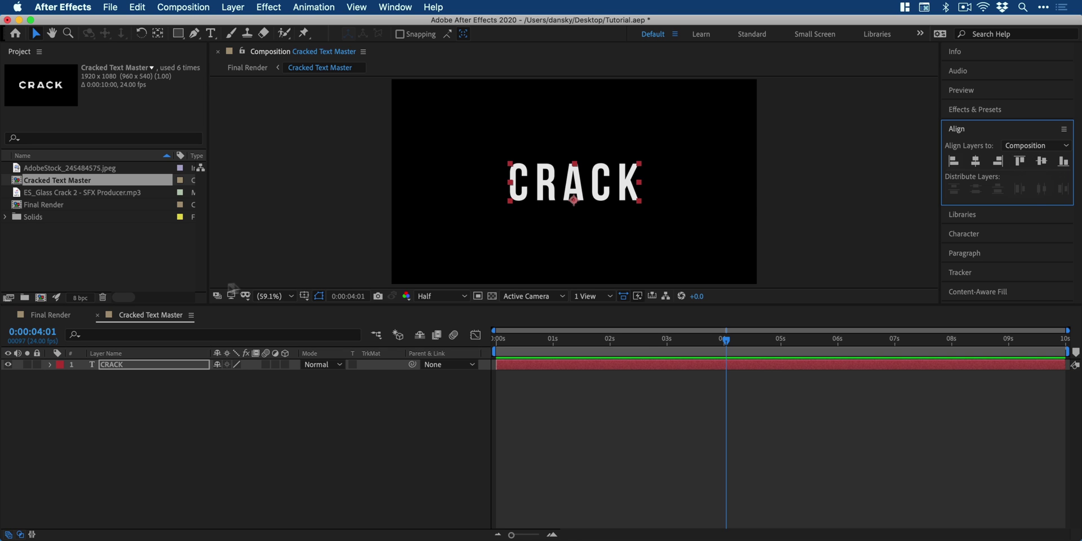
Preview the Final Render composition from 0:00:01:00 with the new font
left_click(62, 316)
left_click(596, 338)
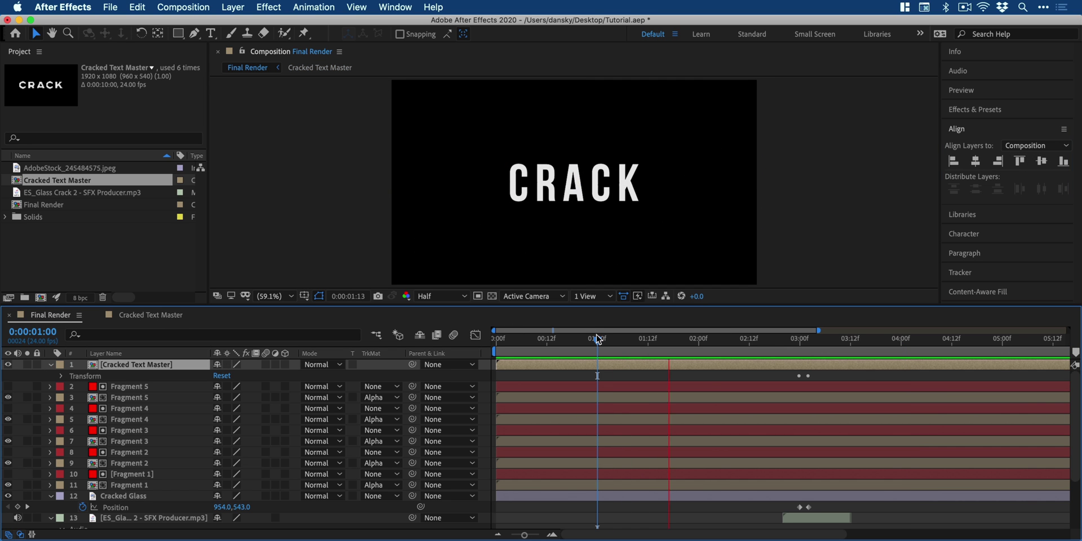
key("space")
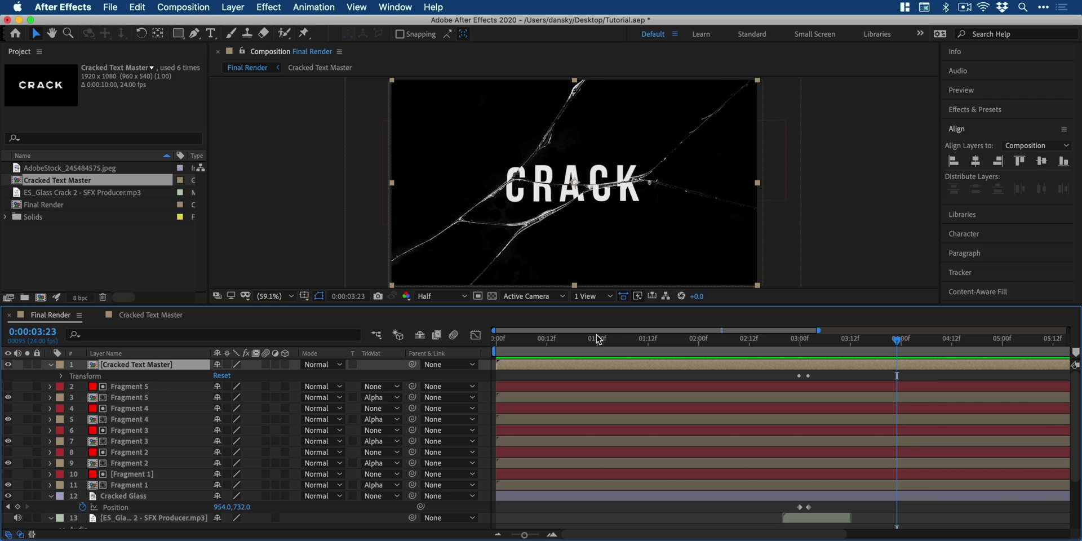
Import AdobeStock_291823059.jpeg and place it above the CRACK text in the Cracked Text Master composition
double_click(115, 254)
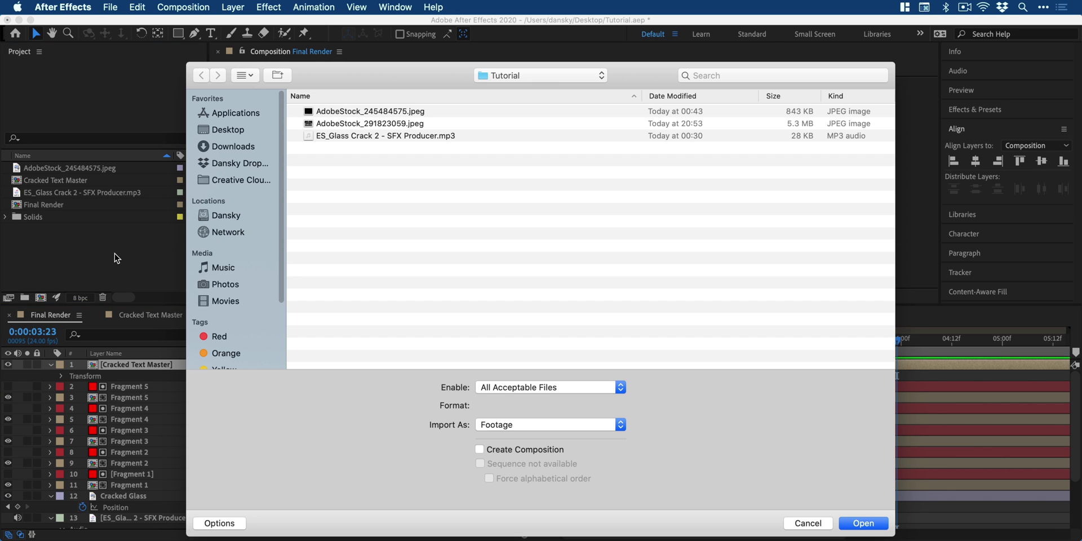
double_click(396, 123)
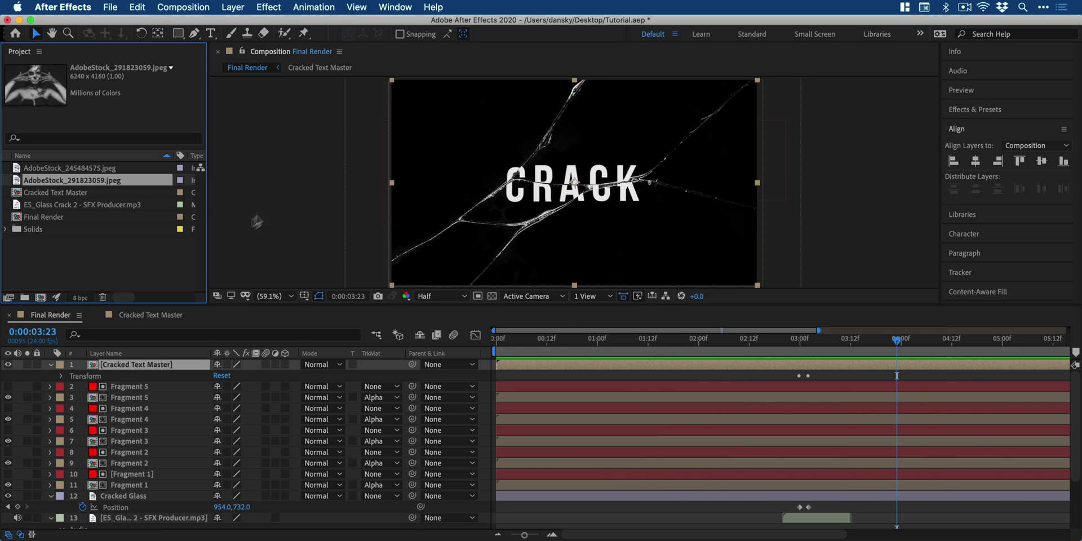
left_click(138, 316)
left_click_drag(85, 180, 120, 365)
Scale down the AdobeStock_291823059.jpeg layer and reposition it so the face fills the frame
key("s")
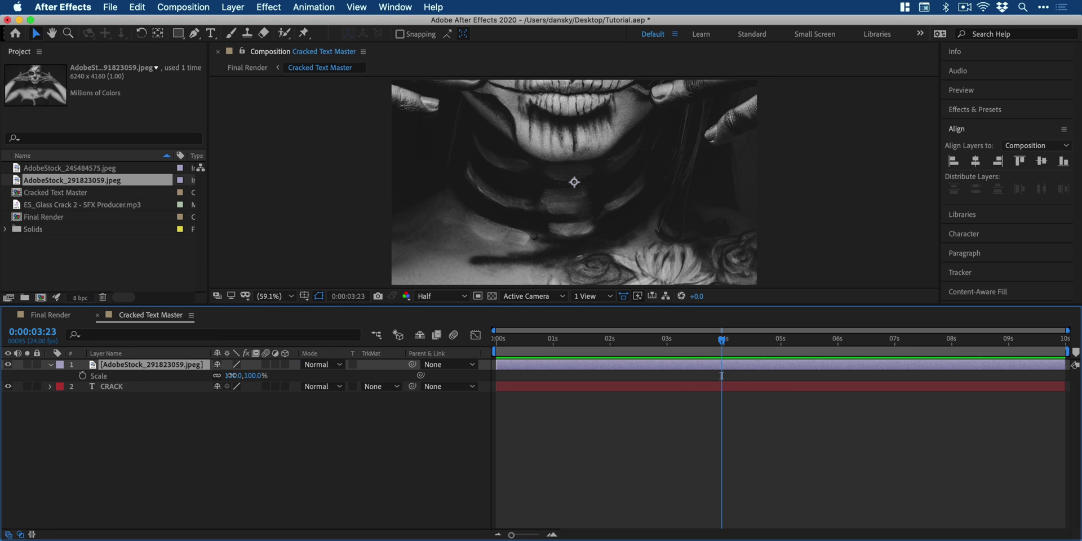
left_click_drag(225, 376, 194, 376)
key("p")
left_click_drag(241, 376, 493, 401)
In Final Render, extend the mask outlines of the red Fragment matte layers to cover the frame out to its edges
left_click(50, 315)
left_click(129, 474)
left_click(129, 452)
left_click_drag(468, 144, 460, 110)
left_click(129, 430)
left_click_drag(555, 121, 749, 79)
left_click(129, 408)
left_click_drag(708, 269, 732, 299)
left_click_drag(529, 282, 472, 287)
left_click(146, 453)
left_click_drag(426, 186, 362, 273)
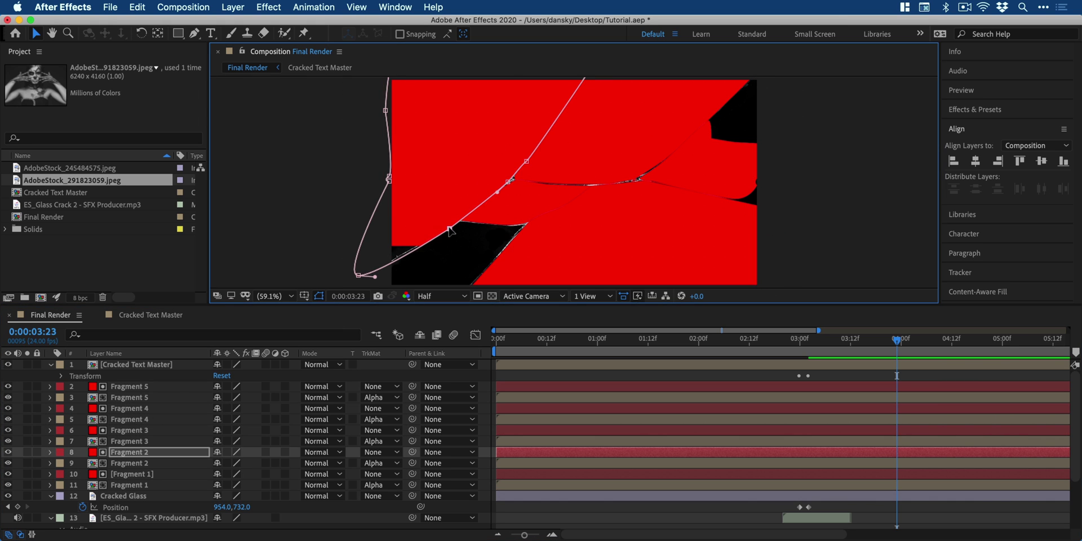
left_click(129, 408)
left_click(129, 386)
Hide the five red Fragment matte layers and adjust the Fragment 2 image layer's Position at 0:00:03:02
left_click(8, 474)
left_click(8, 452)
left_click(7, 430)
left_click(8, 408)
left_click(8, 387)
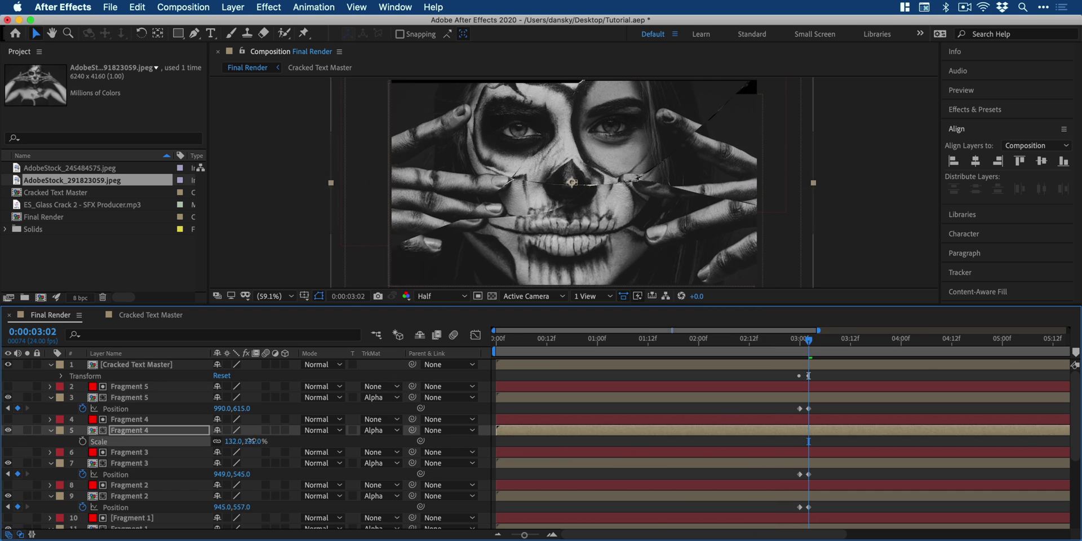
left_click_drag(242, 507, 254, 507)
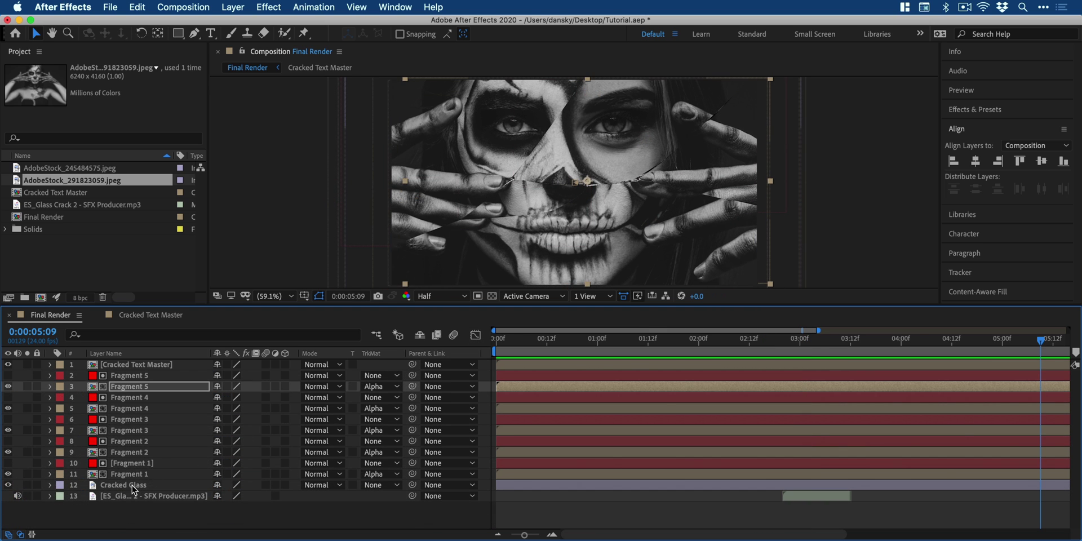
Move the Cracked Glass layer above all other layers and set its blending mode to Screen
left_click_drag(134, 488, 152, 359)
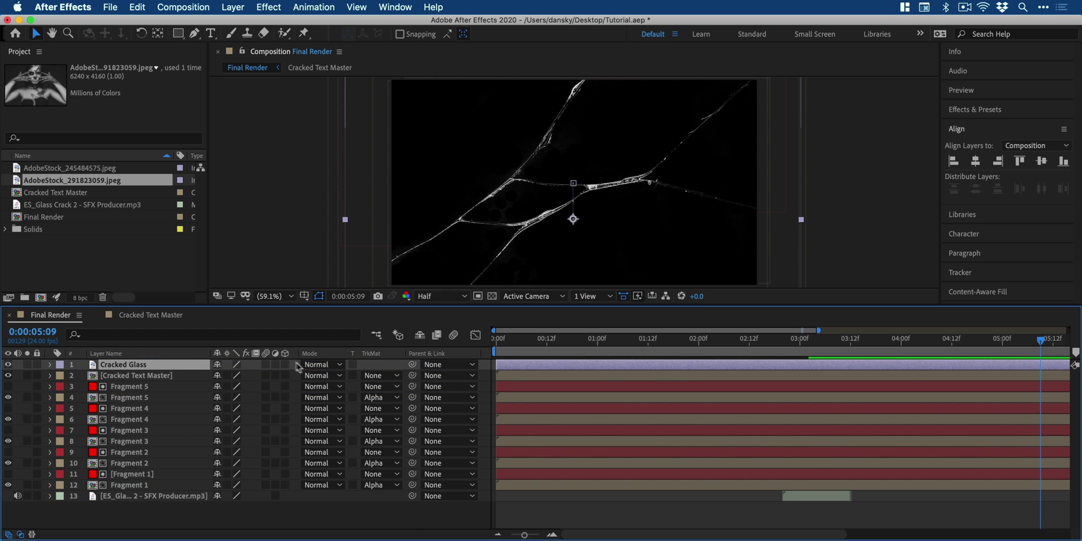
left_click(321, 365)
left_click(355, 309)
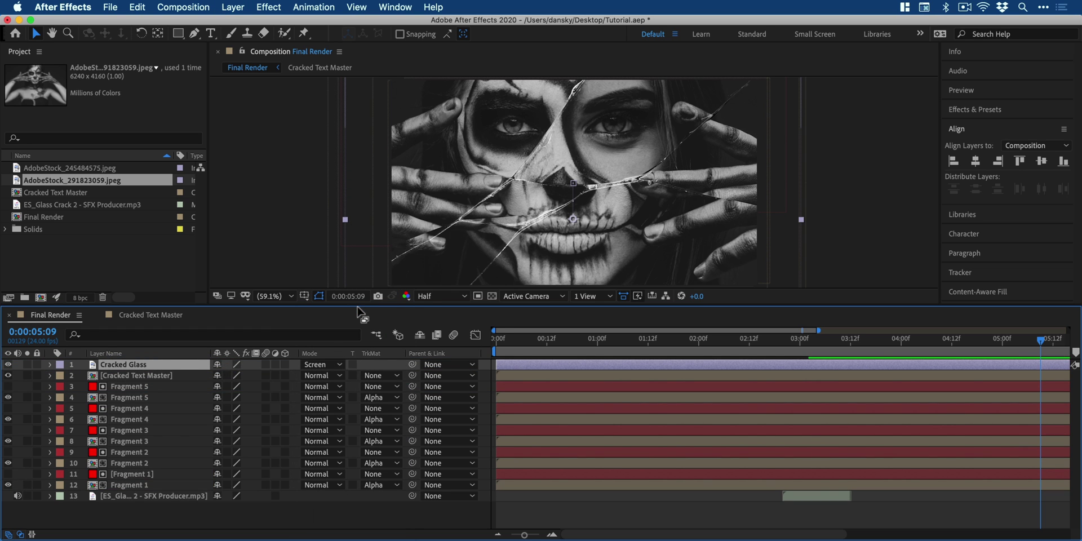